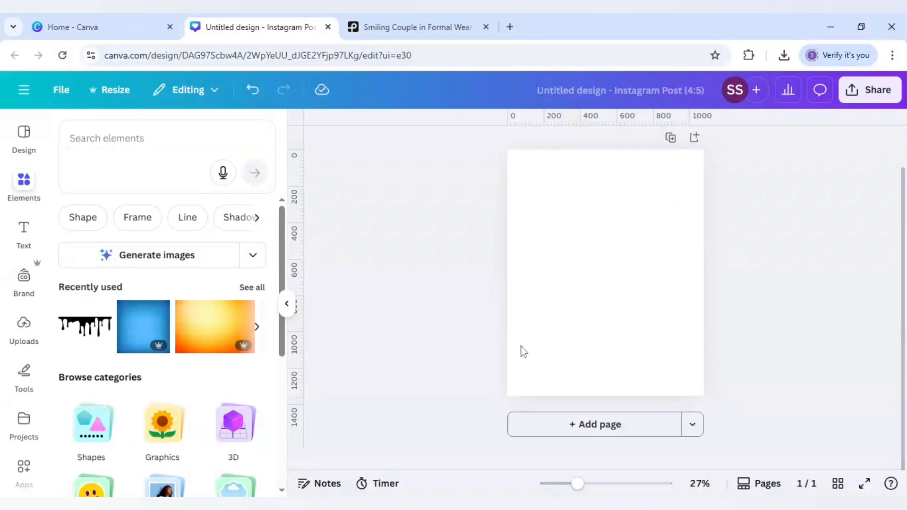
Search the elements for "drip" and list all matching graphics.
left_click(124, 139)
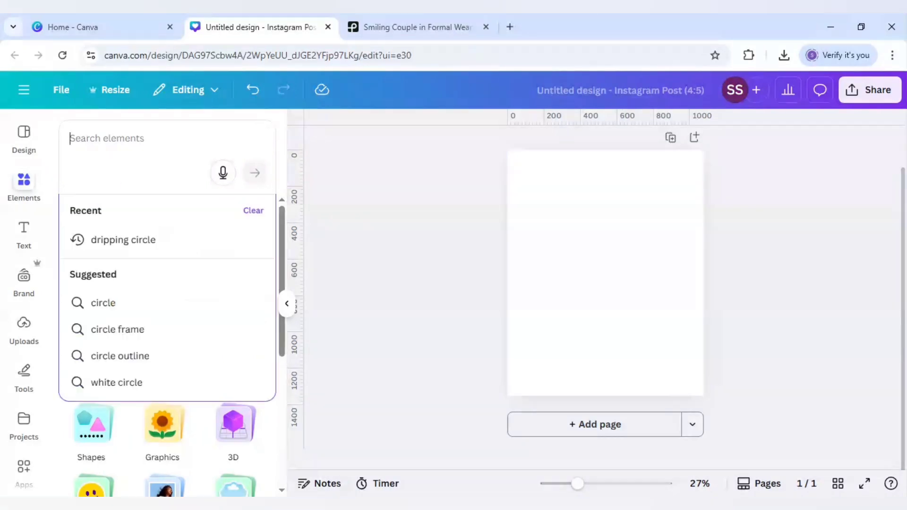
type("drip")
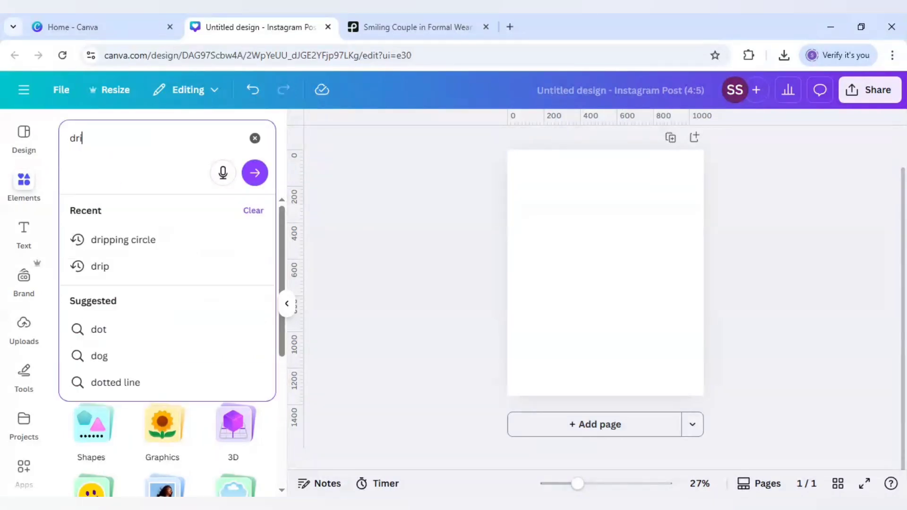
key("Return")
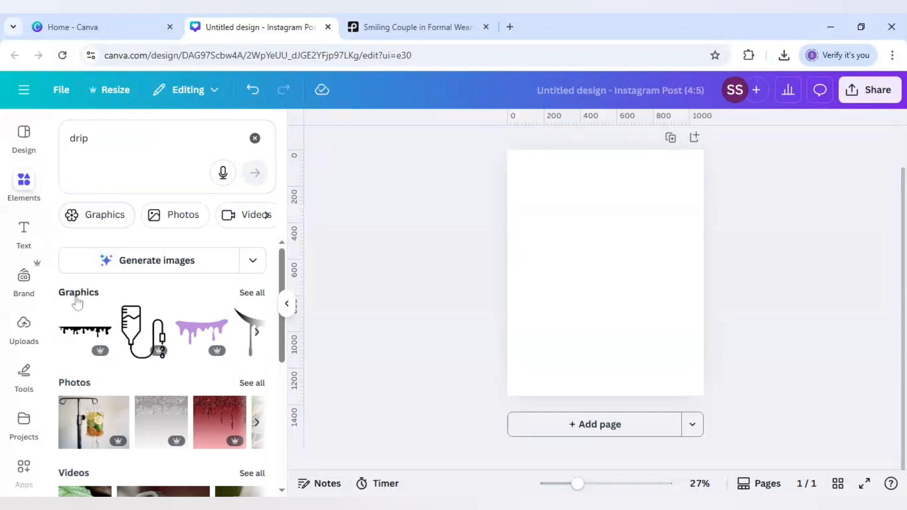
left_click(260, 300)
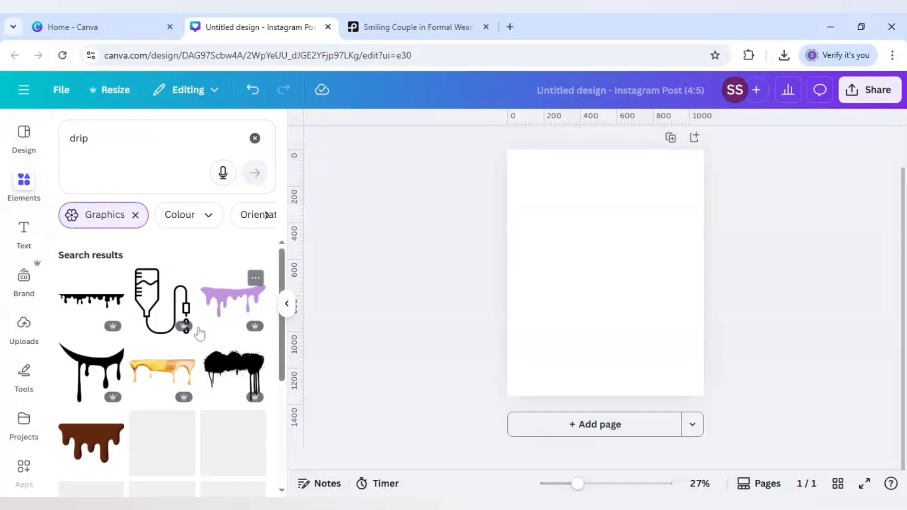
Add the black Paint Dripping Circle graphic to the page and enlarge it to about two-thirds of the page width.
scroll(184, 328, "down", 4)
scroll(175, 327, "down", 5)
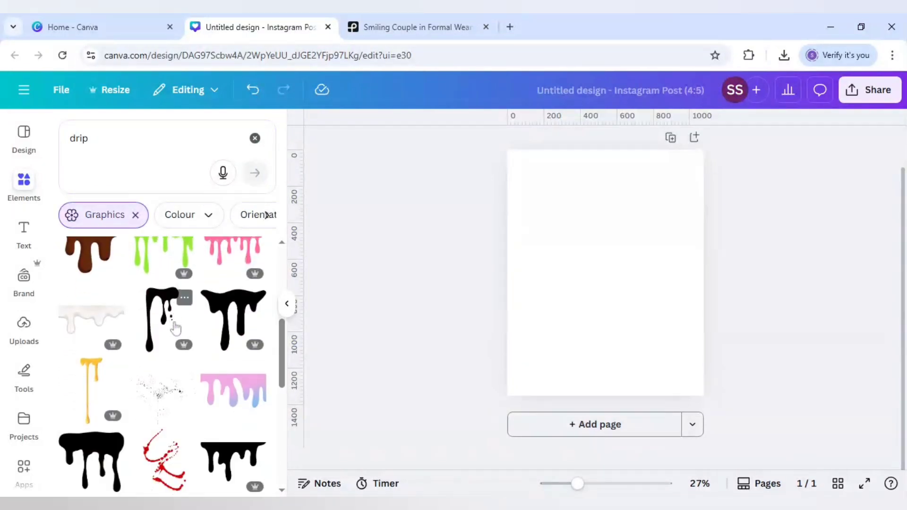
scroll(175, 328, "down", 3)
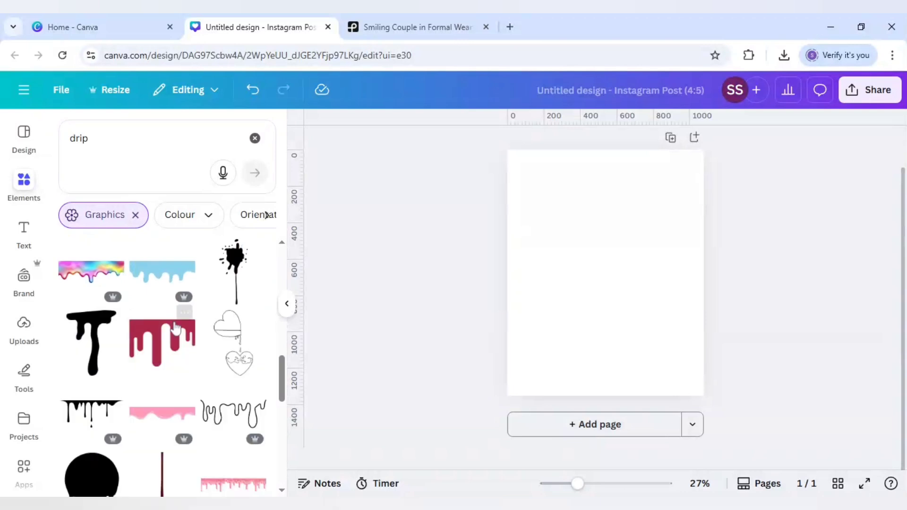
scroll(112, 396, "down", 1)
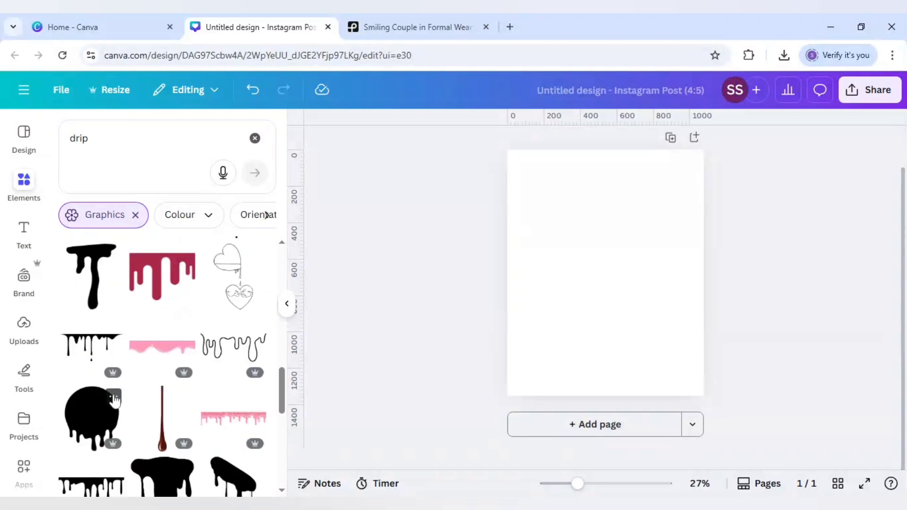
left_click(114, 398)
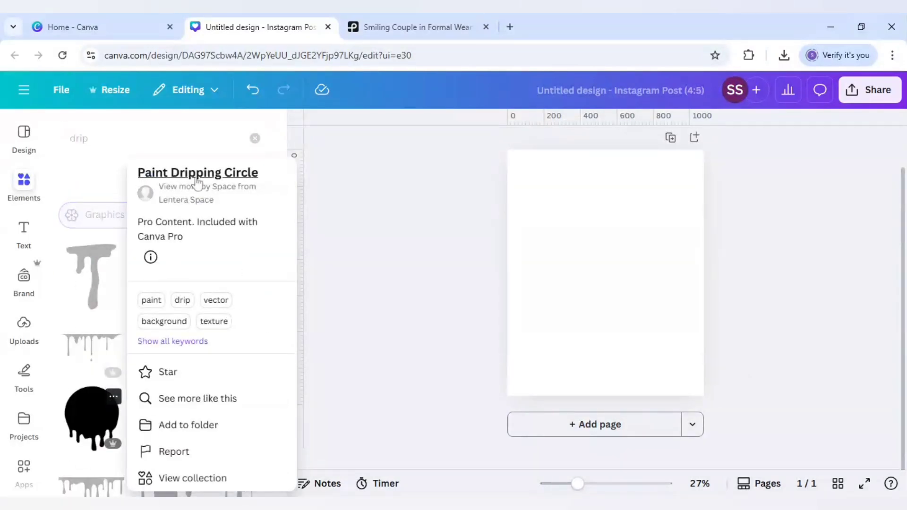
left_click(87, 404)
left_click(87, 403)
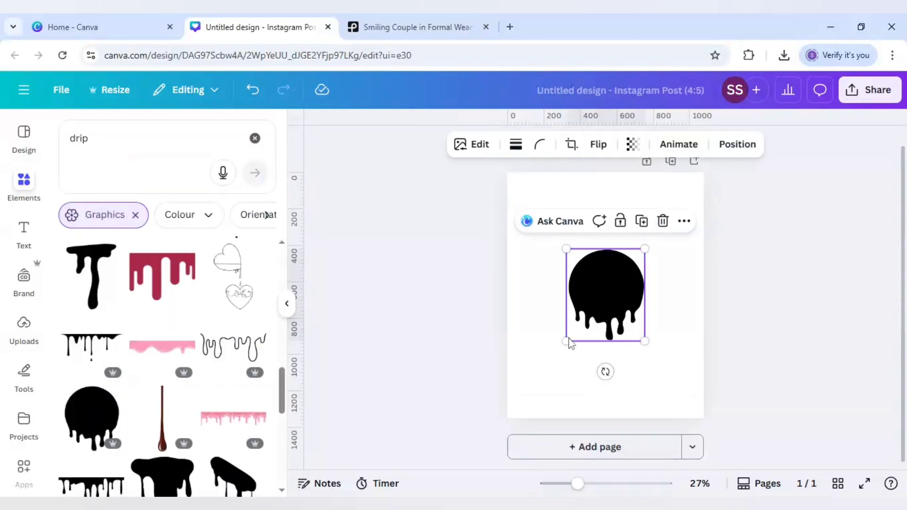
left_click_drag(566, 342, 595, 347)
left_click_drag(620, 264, 621, 265)
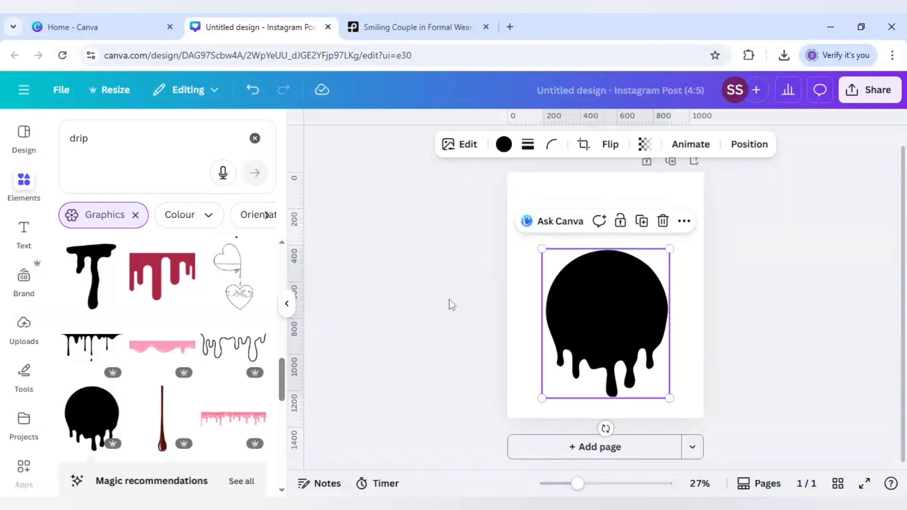
left_click(374, 292)
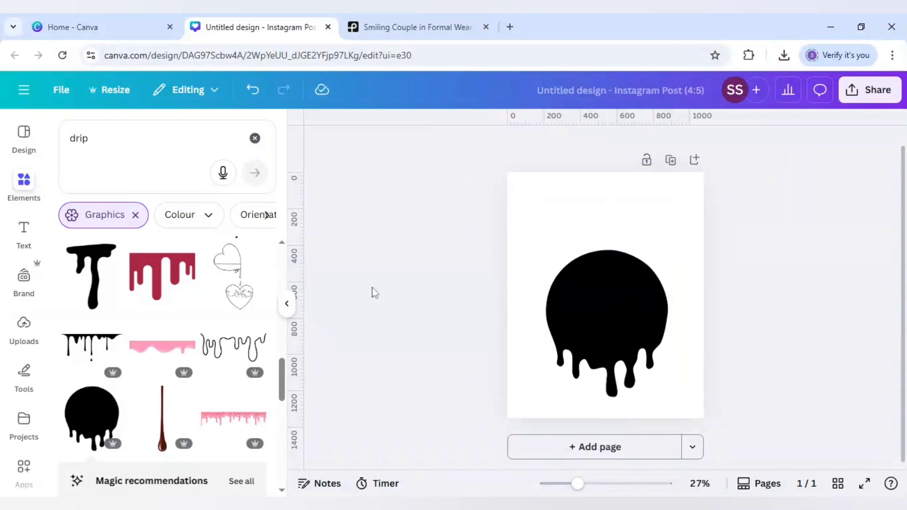
Search the graphics for "circle outline" and add the plain black circle outline to the page.
left_click(110, 162)
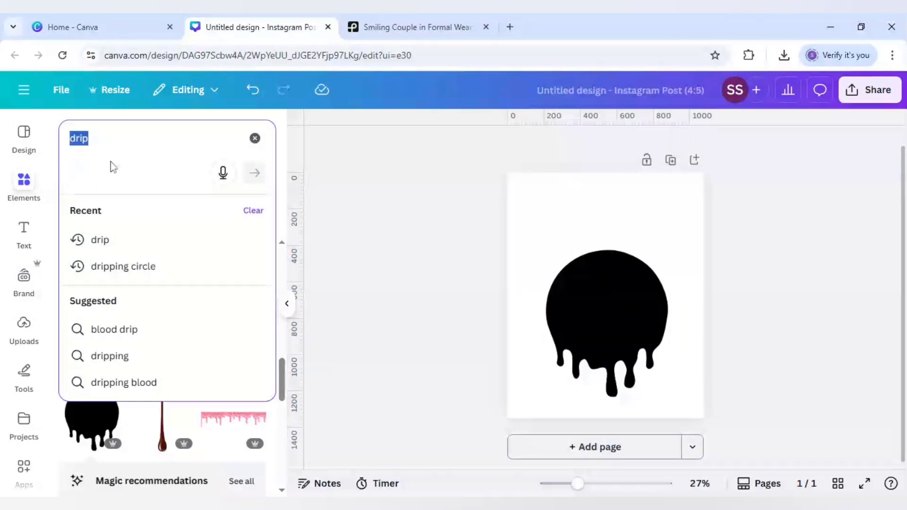
type("circle out")
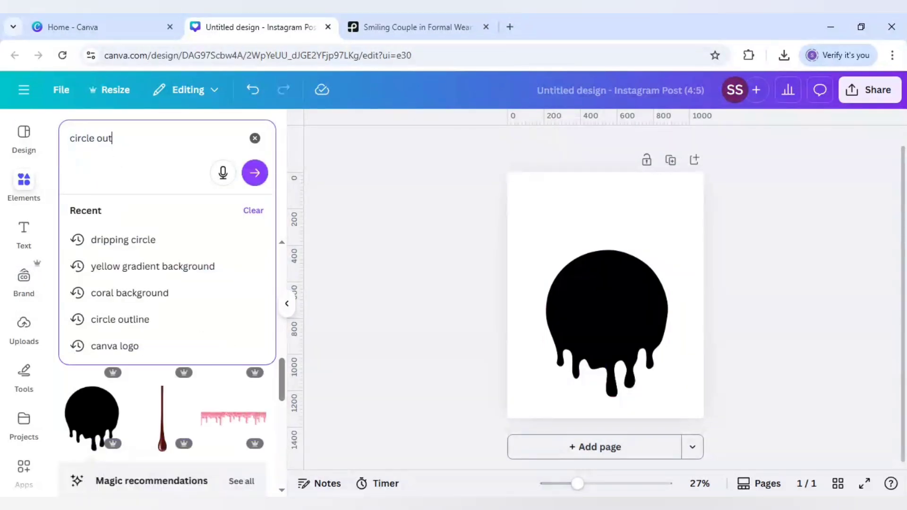
type("line")
key("Return")
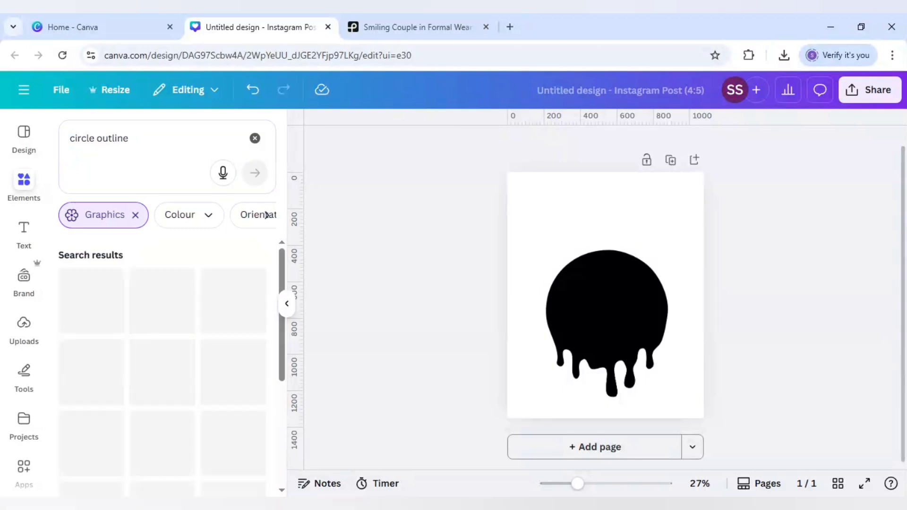
scroll(101, 378, "down", 2)
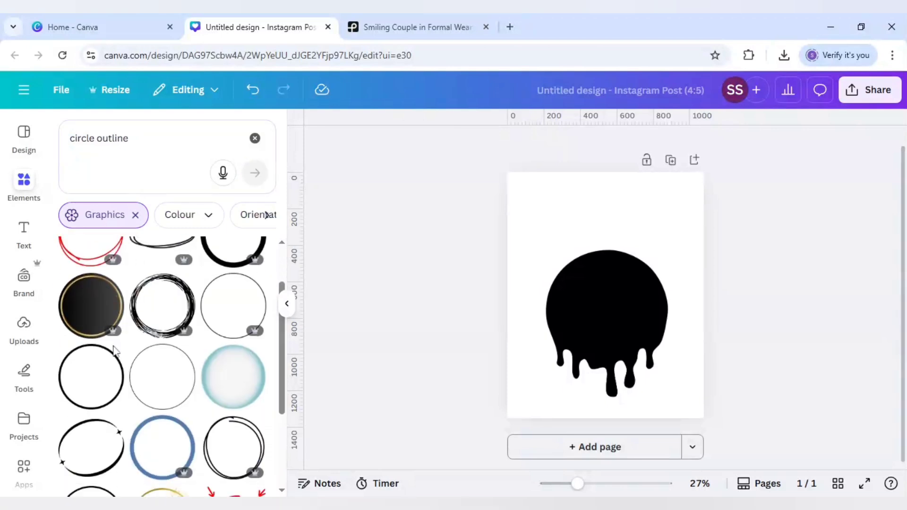
left_click(100, 380)
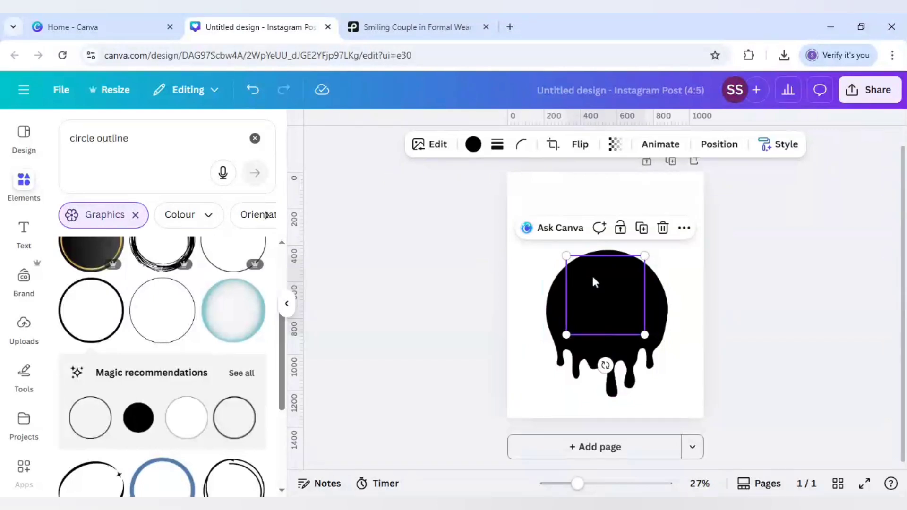
Recolour the circle outline white and fit it just inside the edge of the dripping circle.
left_click(473, 144)
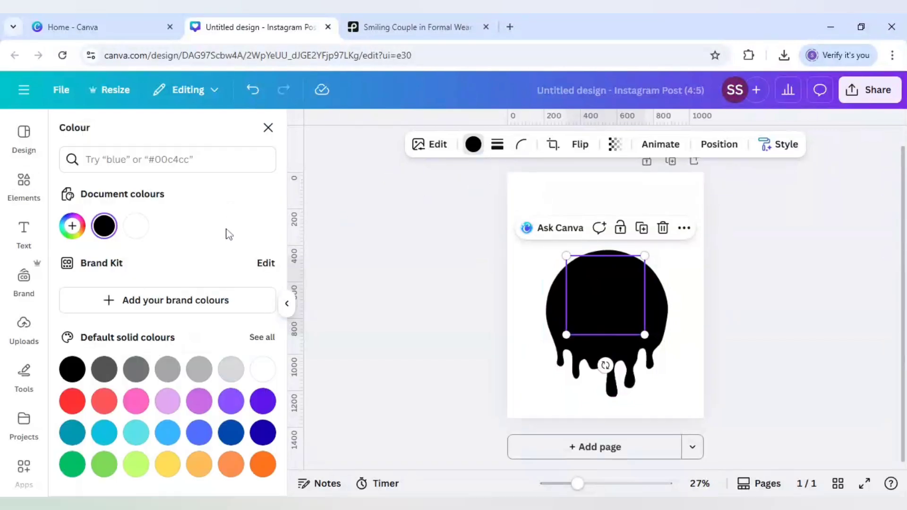
left_click(135, 226)
left_click_drag(578, 324, 587, 328)
left_click_drag(528, 373, 532, 375)
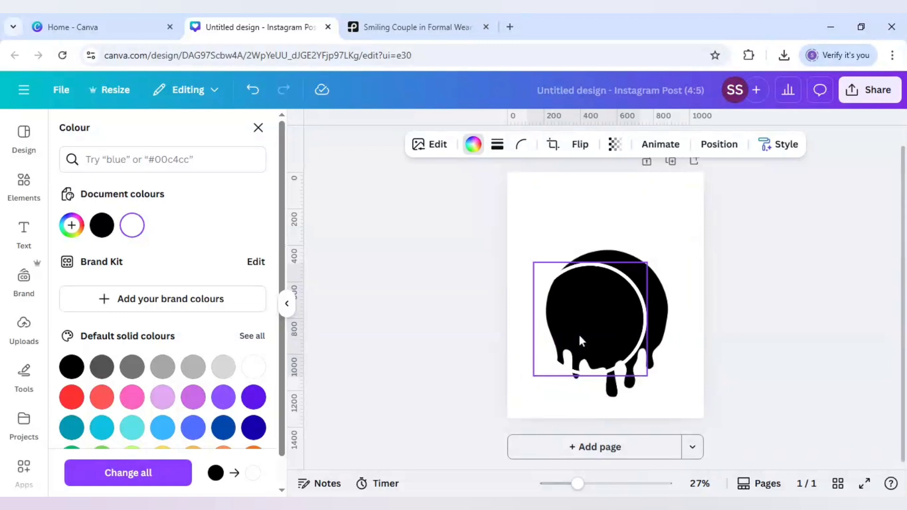
left_click_drag(568, 339, 586, 329)
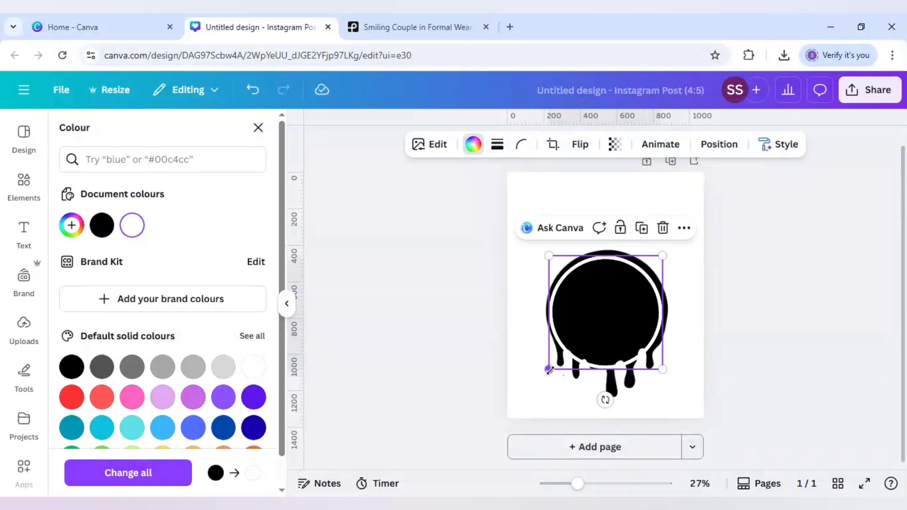
left_click_drag(549, 370, 551, 367)
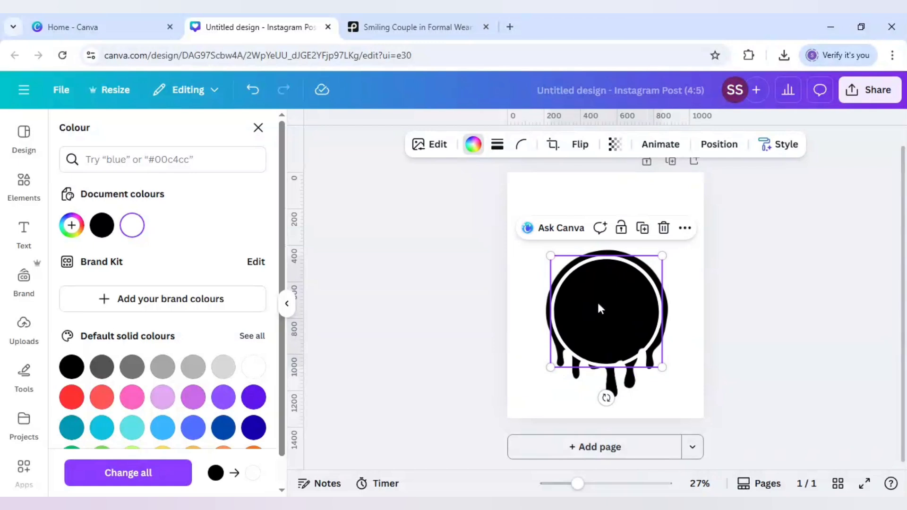
left_click(686, 338)
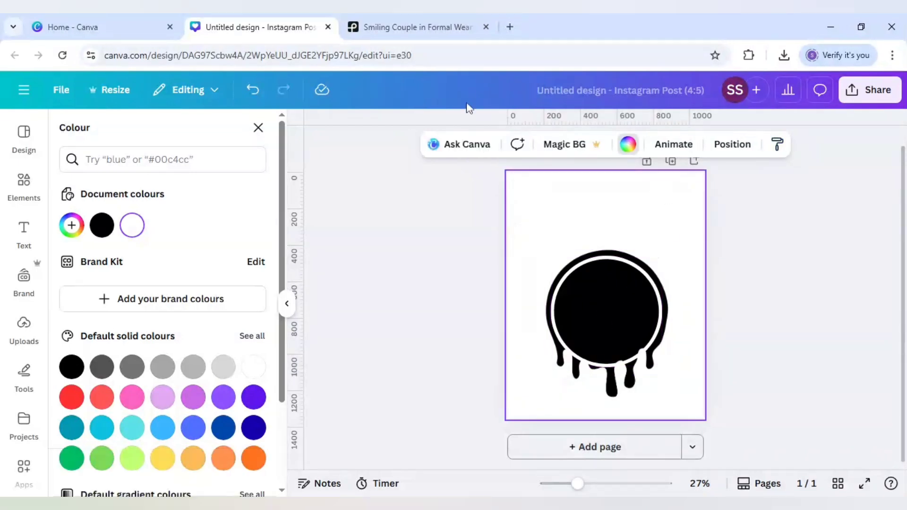
Add the uploaded photo of the hugging couple to the page and enlarge it over the dripping circle.
left_click(399, 31)
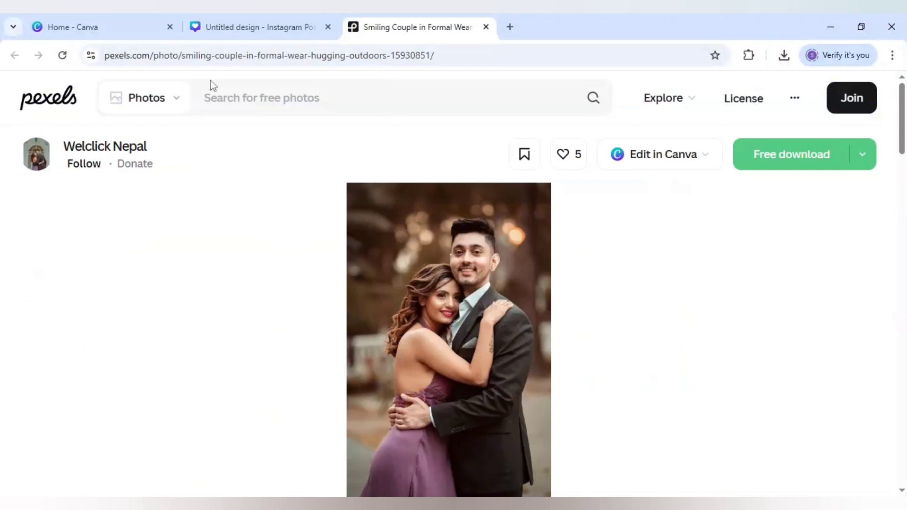
left_click(251, 27)
left_click(24, 326)
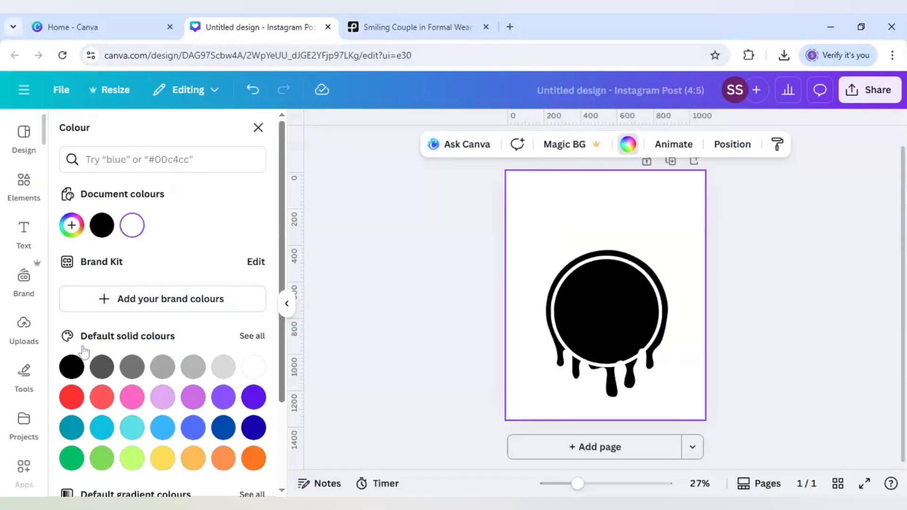
left_click(83, 331)
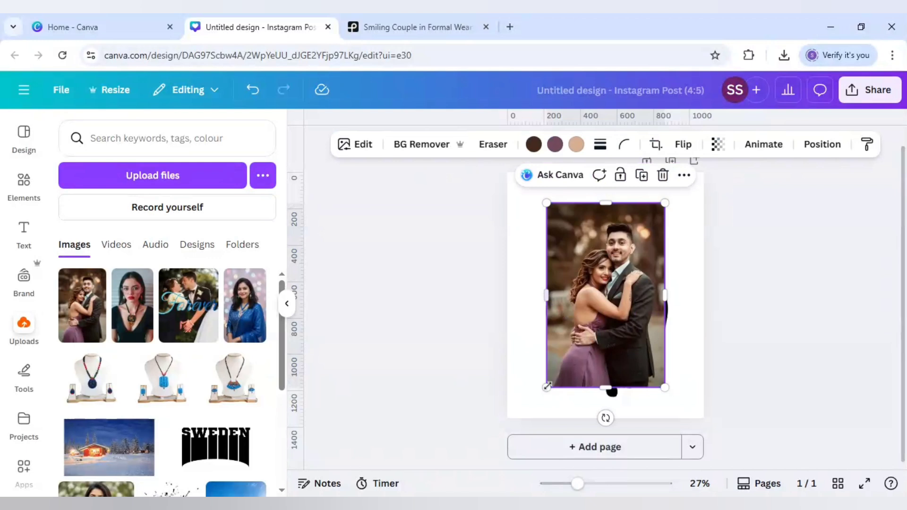
left_click_drag(547, 387, 518, 417)
left_click_drag(585, 364, 585, 327)
Set the couple photo's transparency to 59 and scale and align it with the dripping circle, with the couple rising above the ring.
left_click(718, 144)
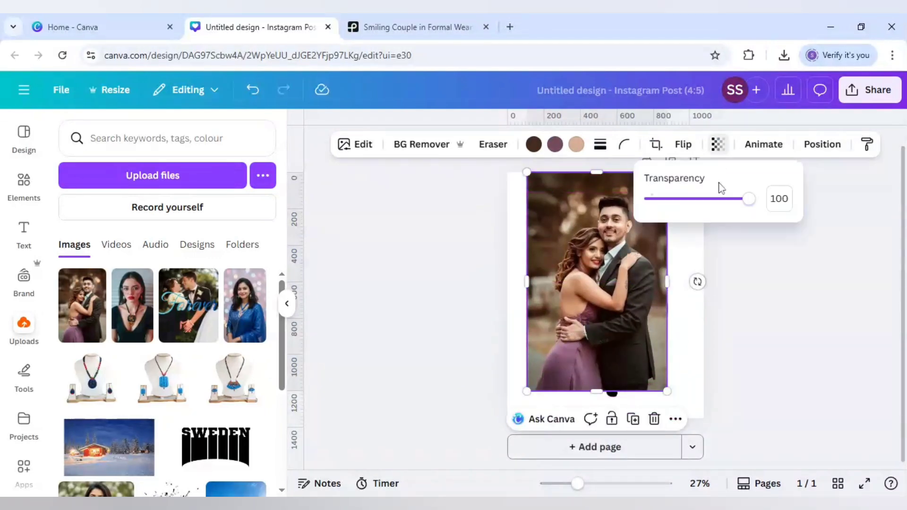
left_click_drag(746, 201, 709, 201)
left_click(613, 299)
left_click_drag(614, 300, 612, 286)
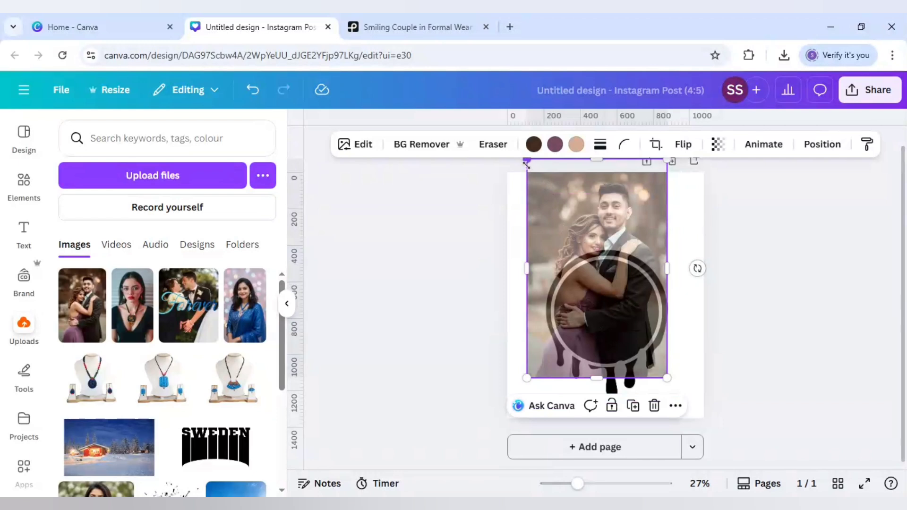
left_click_drag(528, 163, 534, 171)
left_click_drag(598, 266, 597, 244)
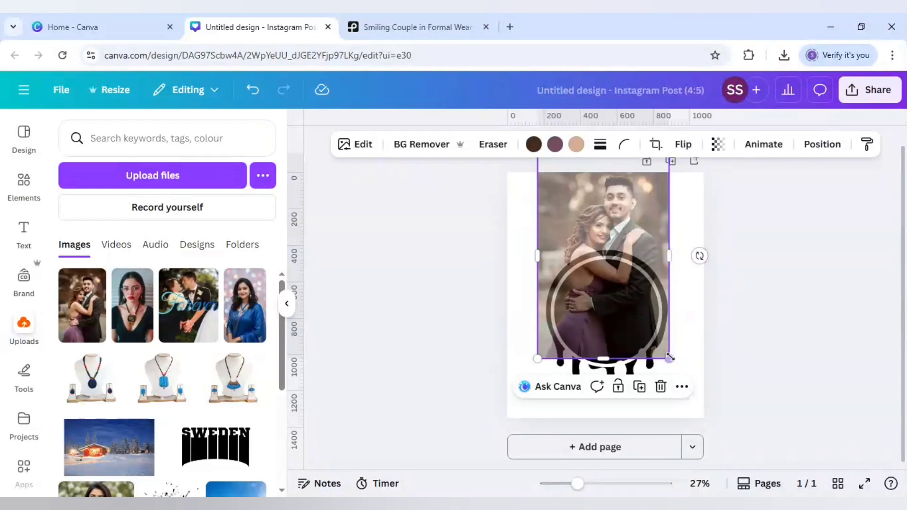
left_click_drag(667, 355, 665, 352)
left_click_drag(621, 314, 621, 313)
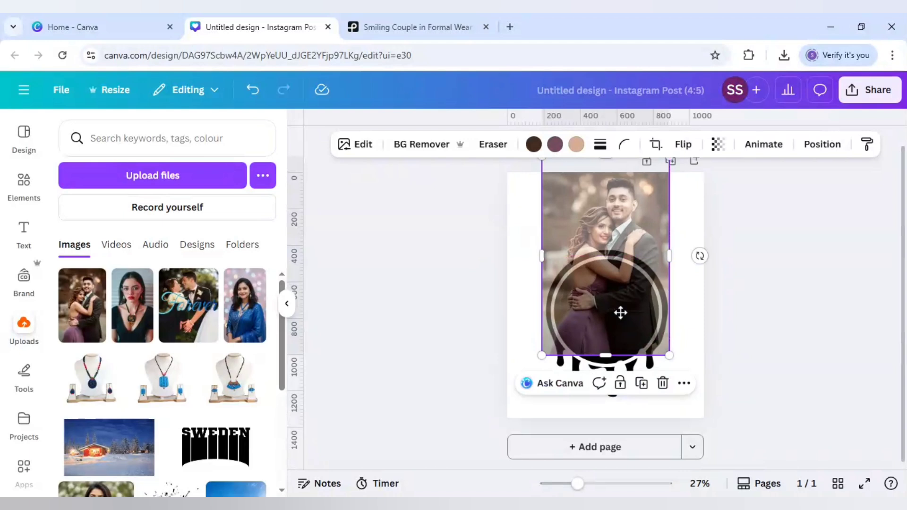
Restore the couple photo's transparency to 100 and send it one layer backward, behind the white circle outline.
left_click(717, 145)
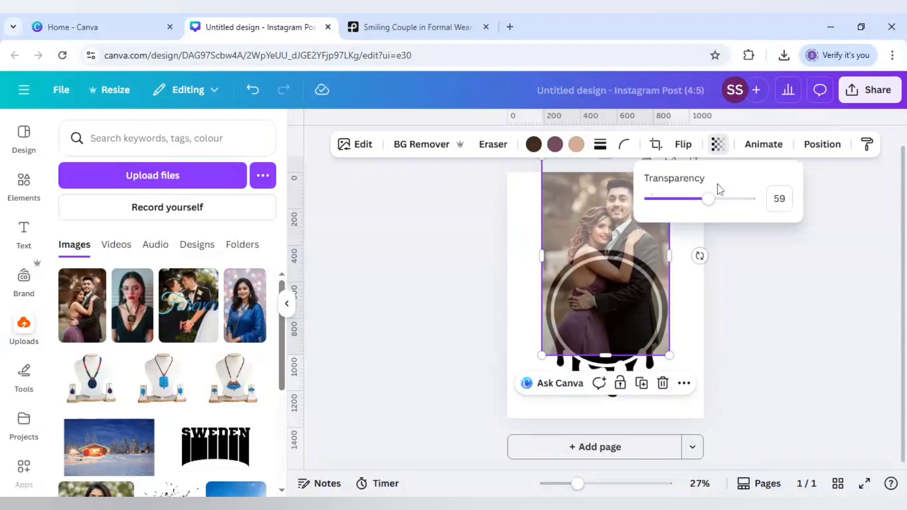
left_click_drag(730, 203, 756, 201)
right_click(612, 303)
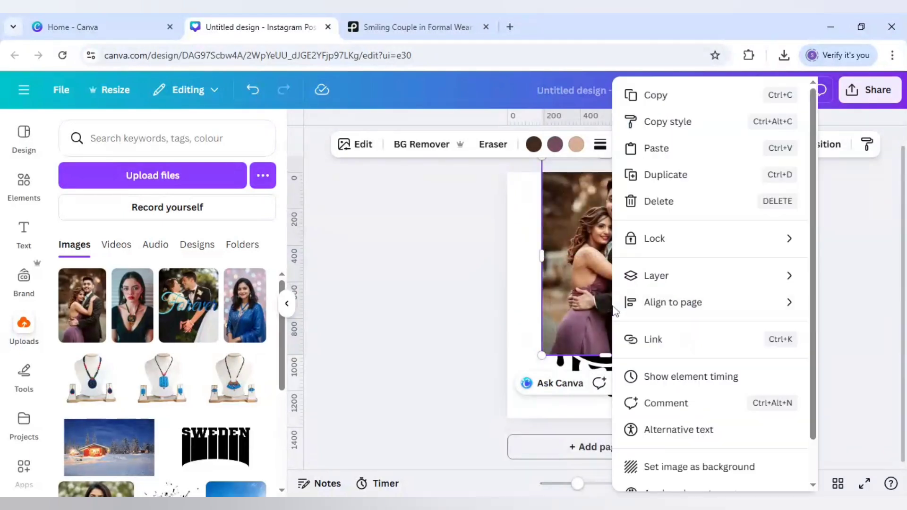
mouse_move(664, 276)
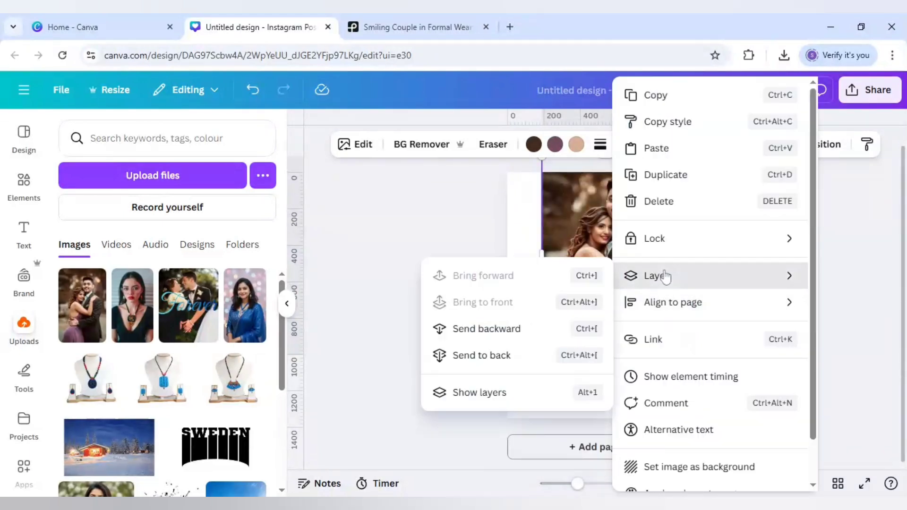
left_click(504, 331)
Crop off about the lower third of the white circle outline, keeping its upper arc.
left_click(598, 319)
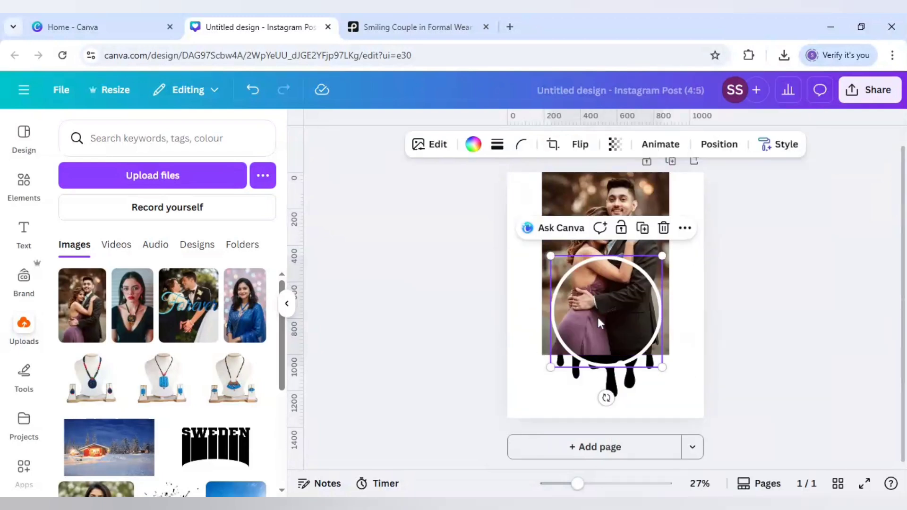
left_click(553, 144)
left_click_drag(547, 373, 548, 328)
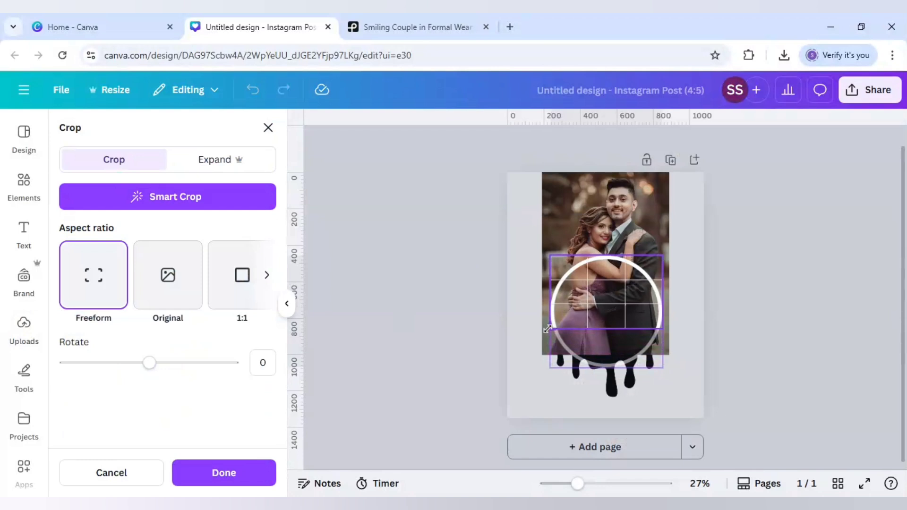
left_click(250, 473)
left_click(468, 389)
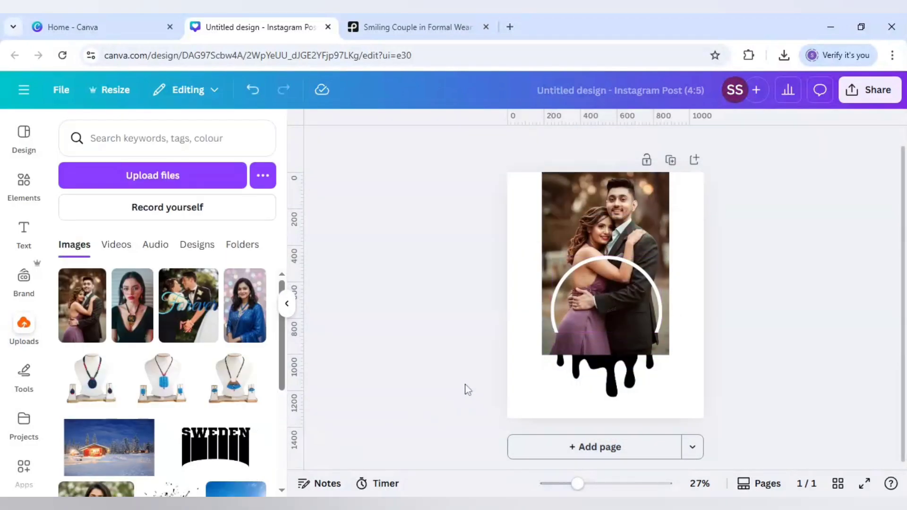
Cut the couple photo from the first page and paste it onto a new second page.
left_click(585, 228)
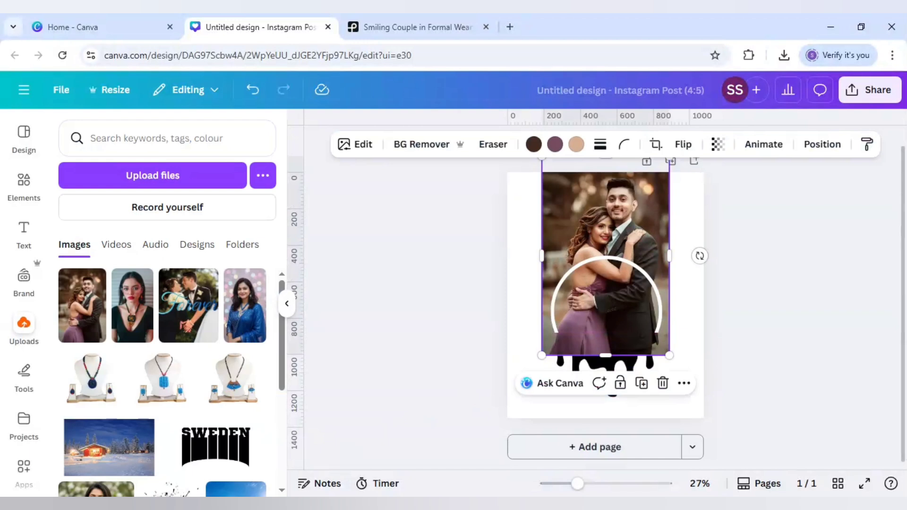
key("Delete")
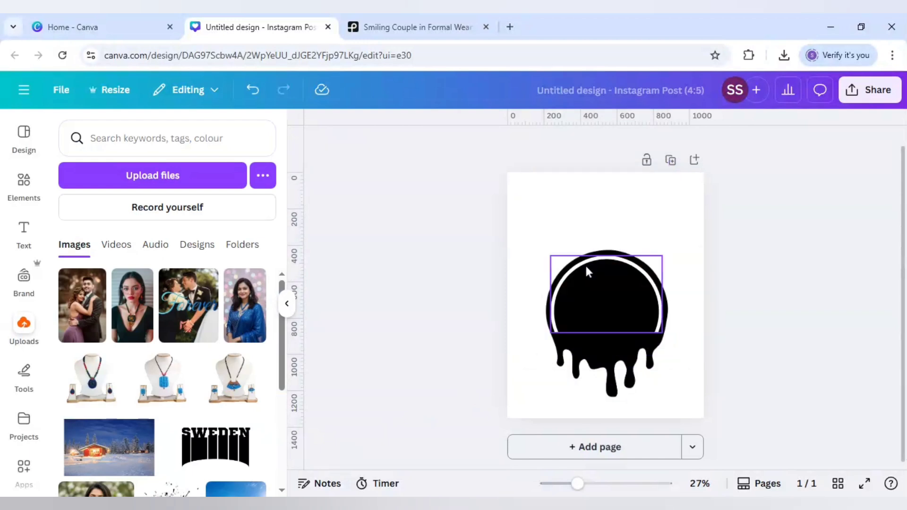
left_click(636, 449)
key("ctrl+v")
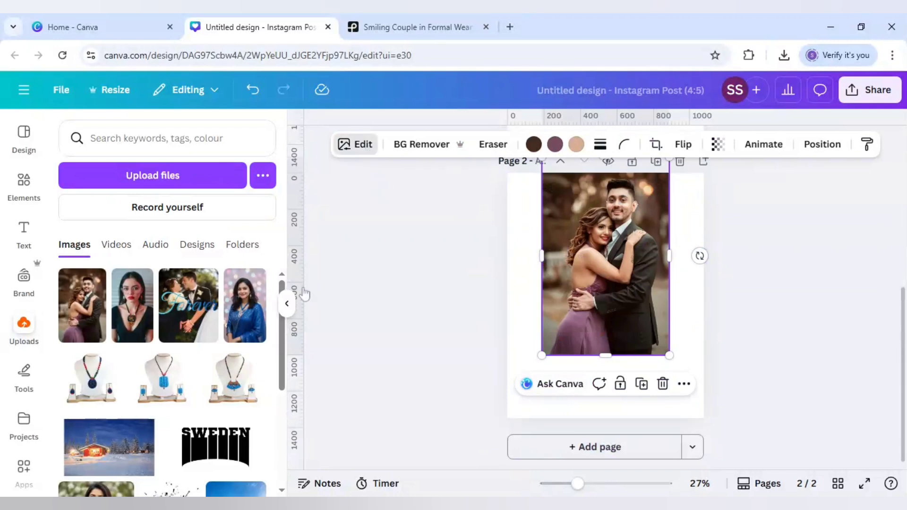
Expand the couple photo to Whole Page size with Magic Expand and keep the generated version with the full-length dress.
left_click(355, 144)
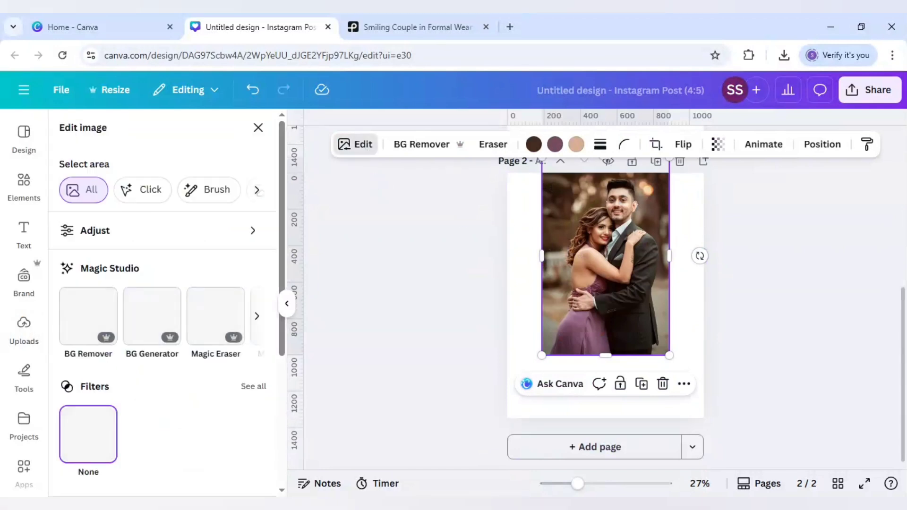
left_click(257, 317)
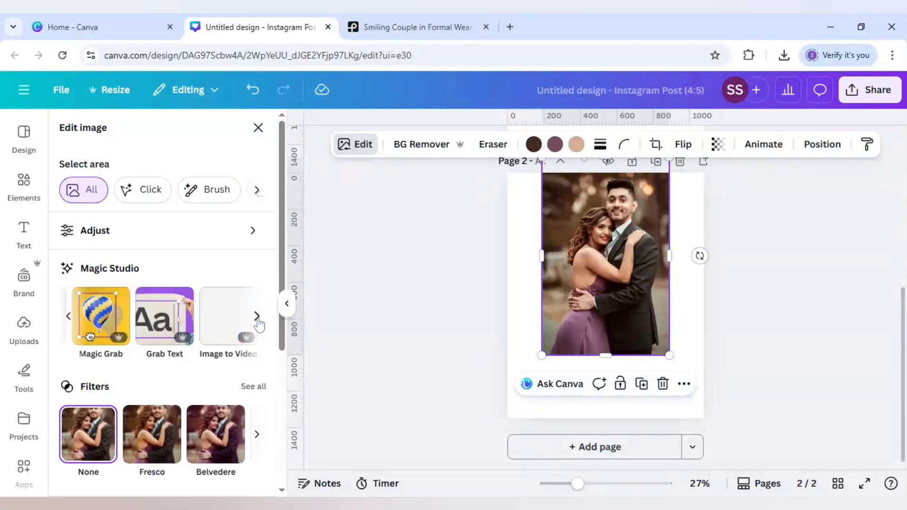
left_click(257, 316)
left_click(237, 312)
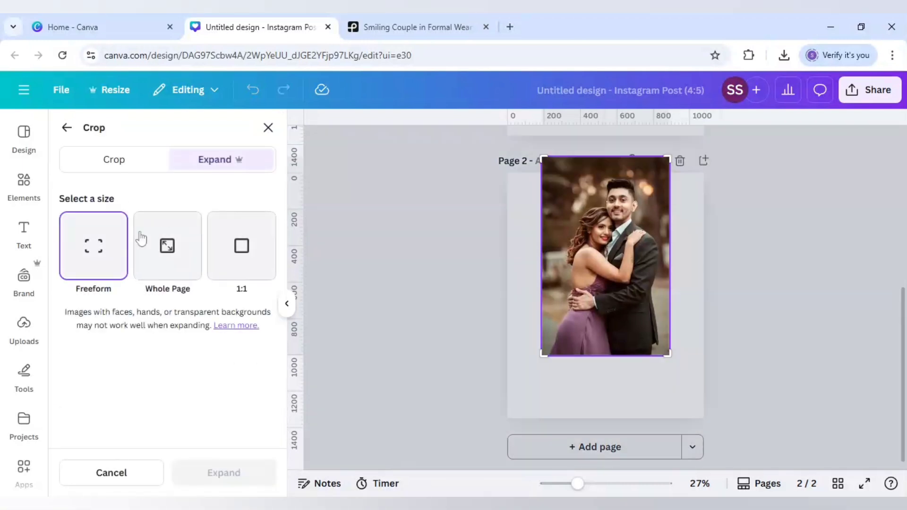
left_click(167, 253)
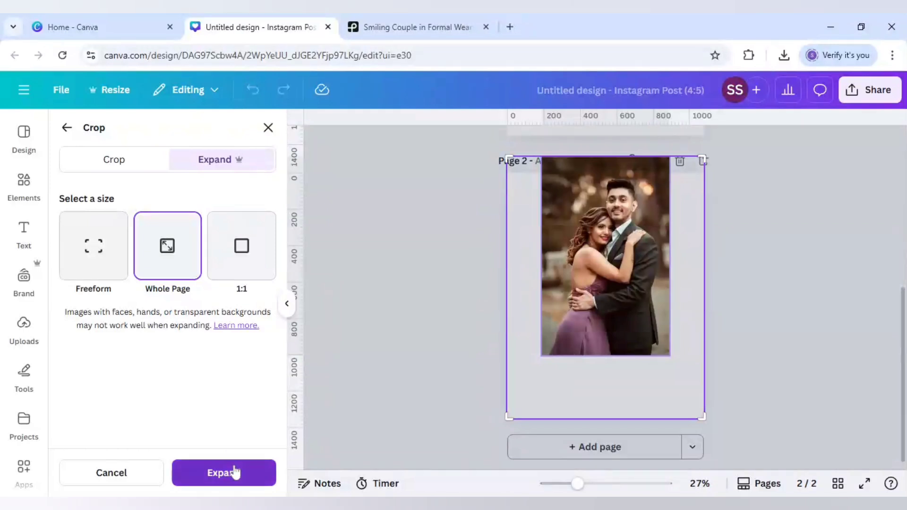
left_click(233, 472)
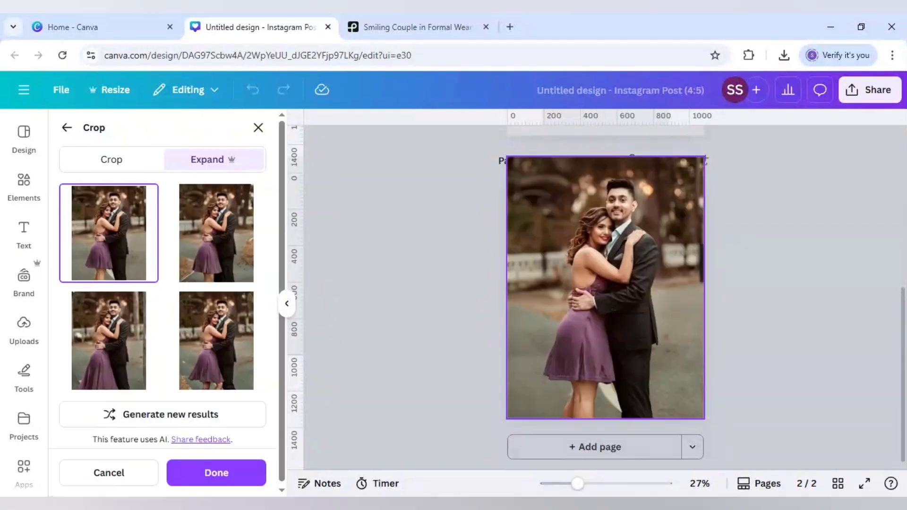
left_click(137, 360)
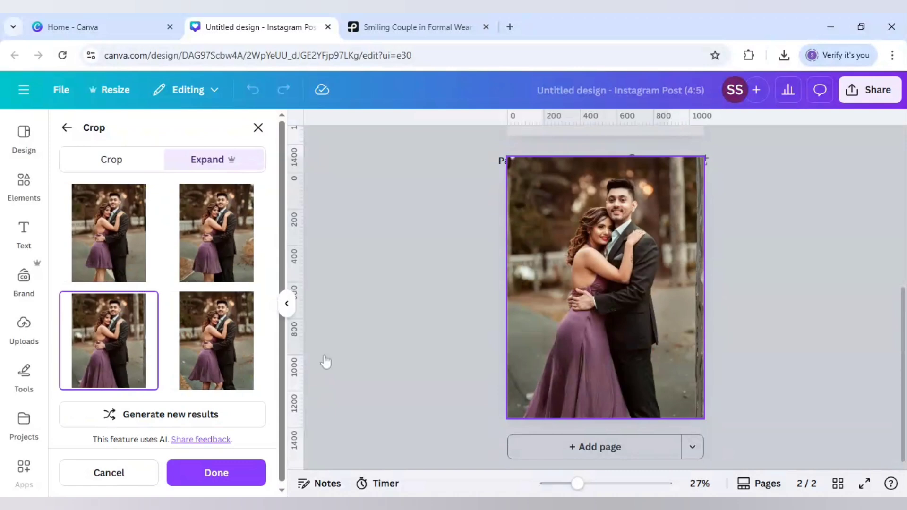
left_click(247, 474)
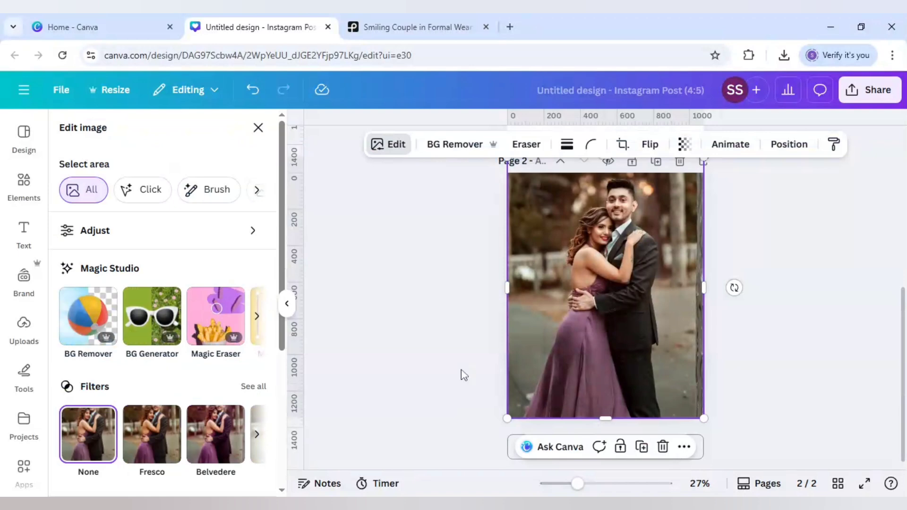
Add the recently used Blue Gradient Background to the first page, over the dripping circle.
scroll(586, 373, "up", 2)
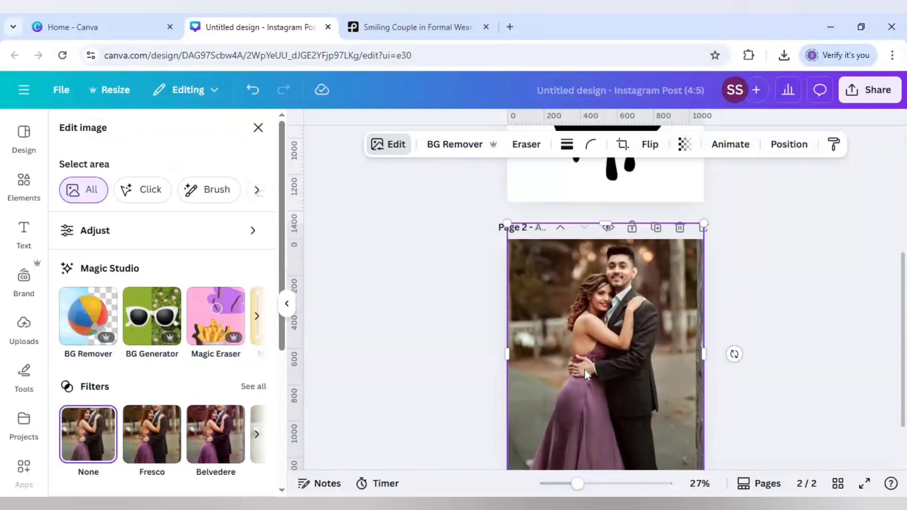
left_click(24, 183)
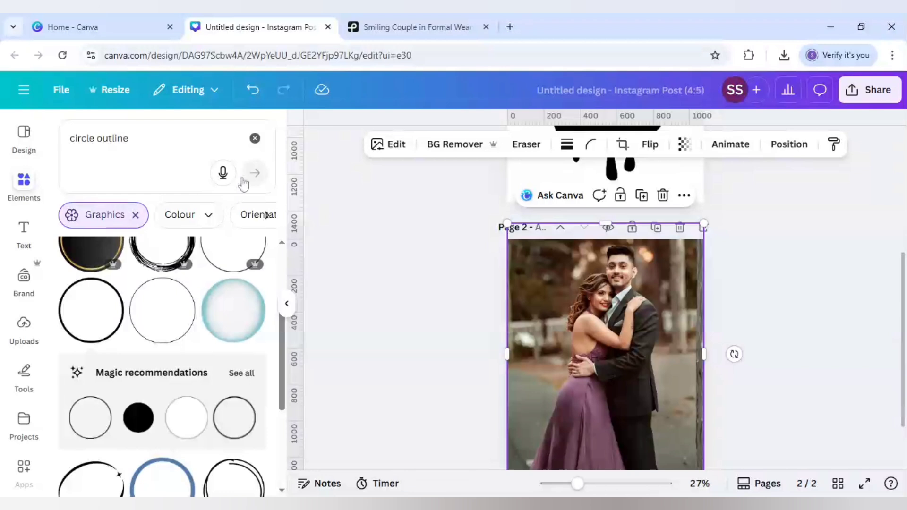
left_click(255, 138)
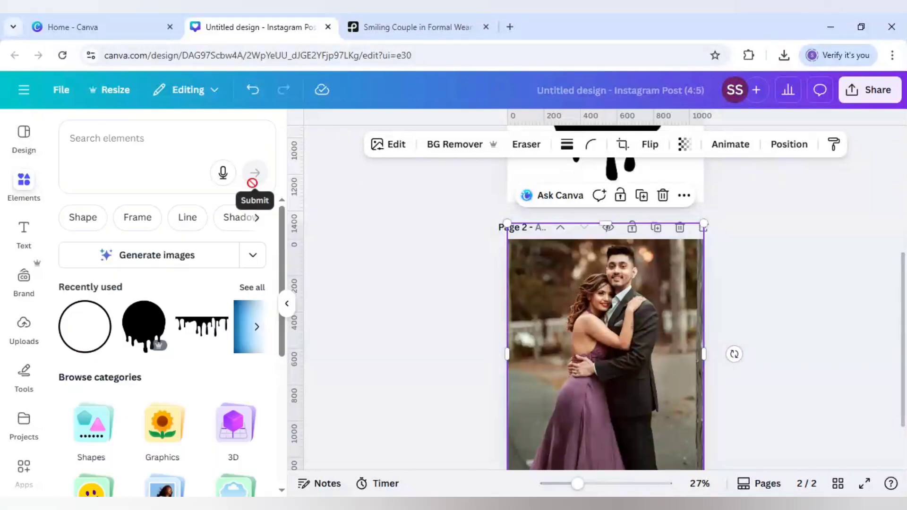
left_click(257, 327)
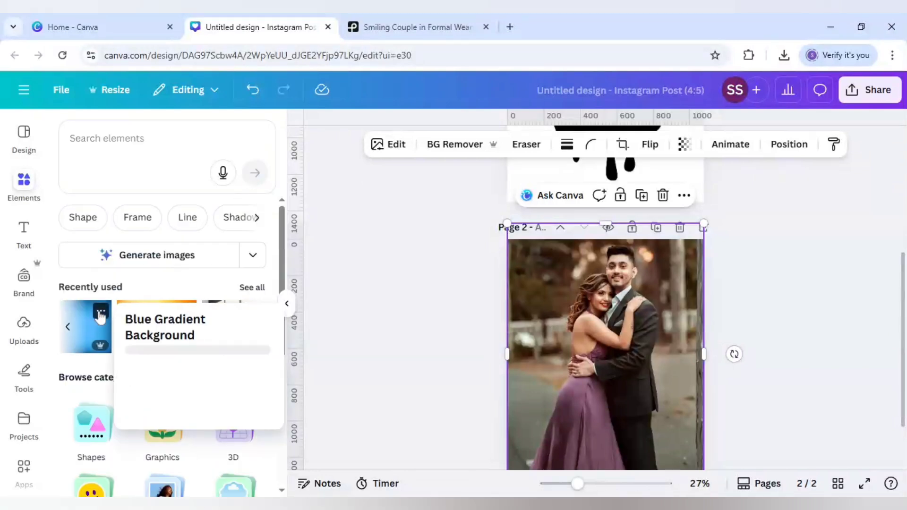
left_click(99, 313)
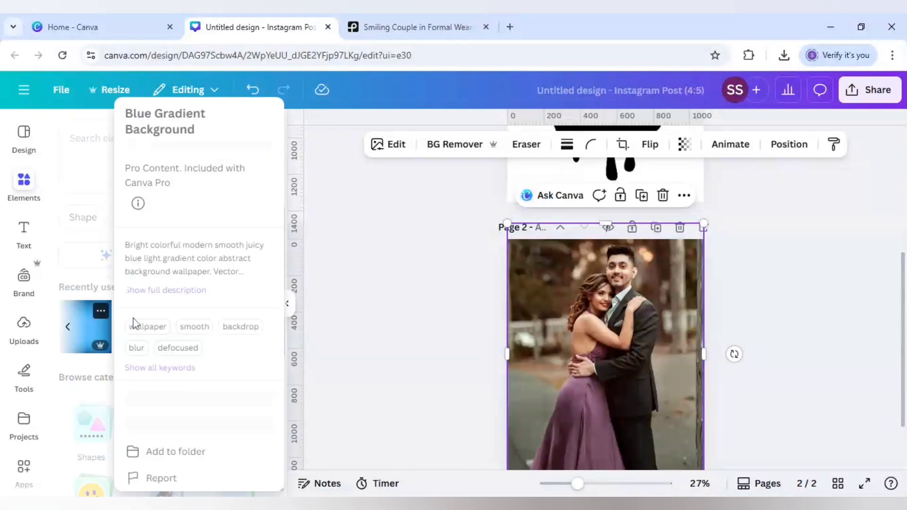
left_click(91, 334)
scroll(428, 322, "up", 1)
scroll(429, 322, "up", 4)
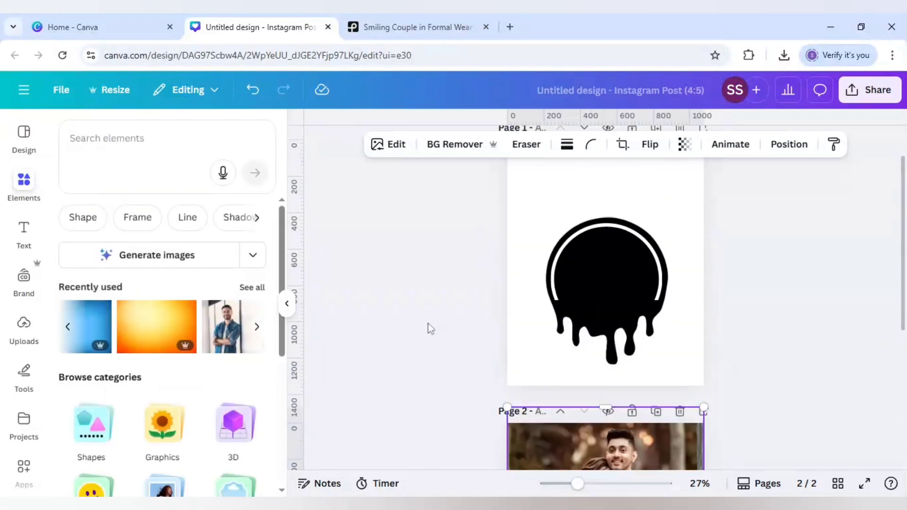
left_click(90, 329)
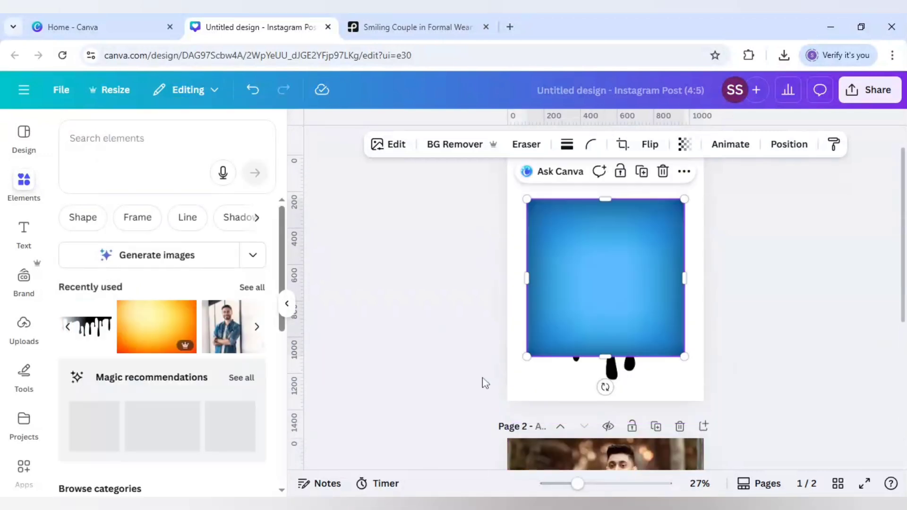
Set the blue gradient's transparency to 74 and resize it to cover the whole dripping circle, including its drips.
left_click(697, 145)
left_click_drag(706, 203, 704, 202)
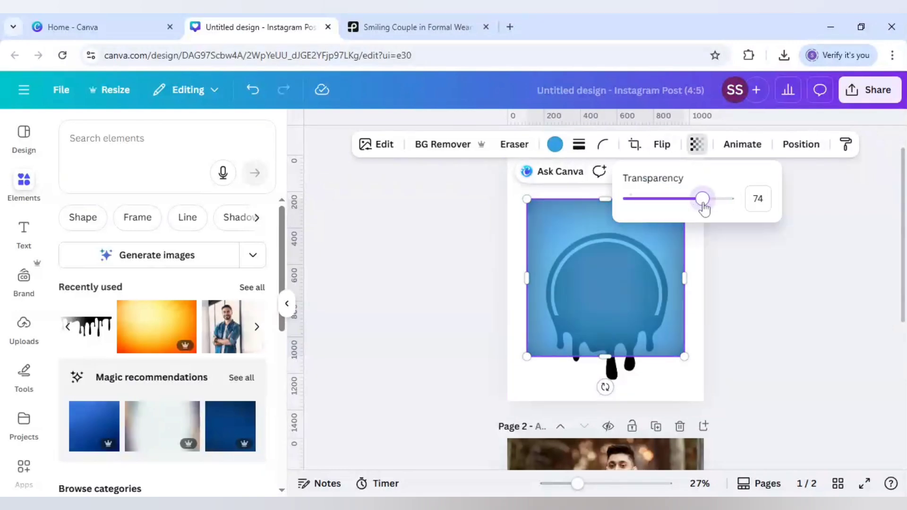
left_click(608, 305)
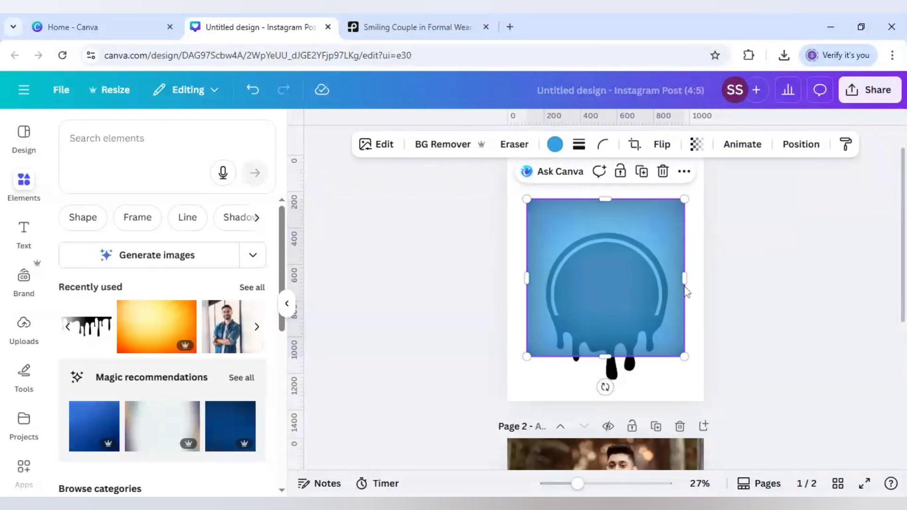
left_click_drag(684, 199, 650, 238)
left_click_drag(531, 227, 543, 237)
left_click_drag(594, 286, 595, 270)
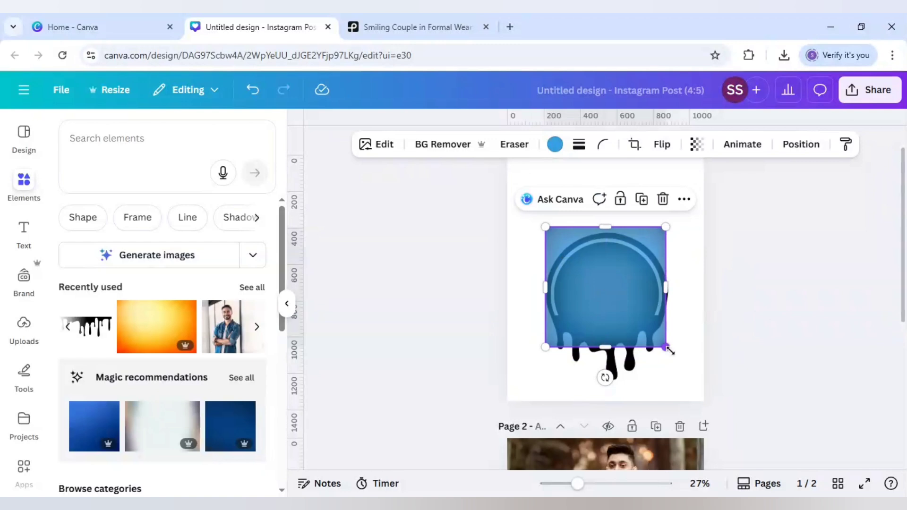
left_click_drag(667, 347, 669, 351)
left_click_drag(538, 354, 537, 355)
left_click_drag(614, 356, 617, 388)
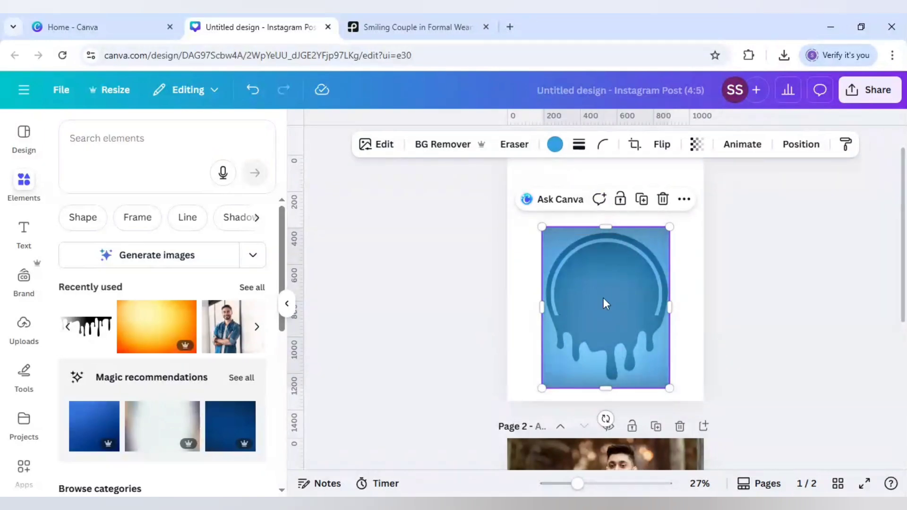
Cut the blue gradient from the first page and remove the background of the couple photo on page 2.
key("Delete")
scroll(480, 304, "down", 4)
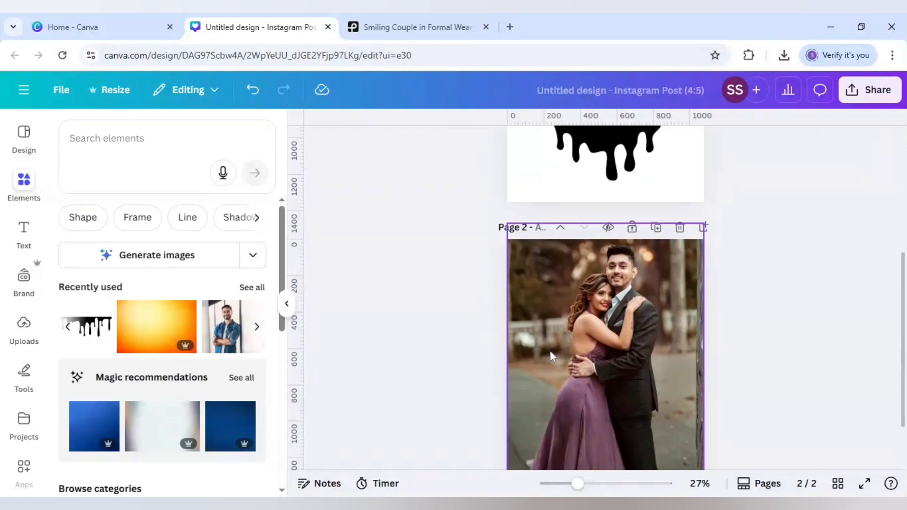
left_click(536, 341)
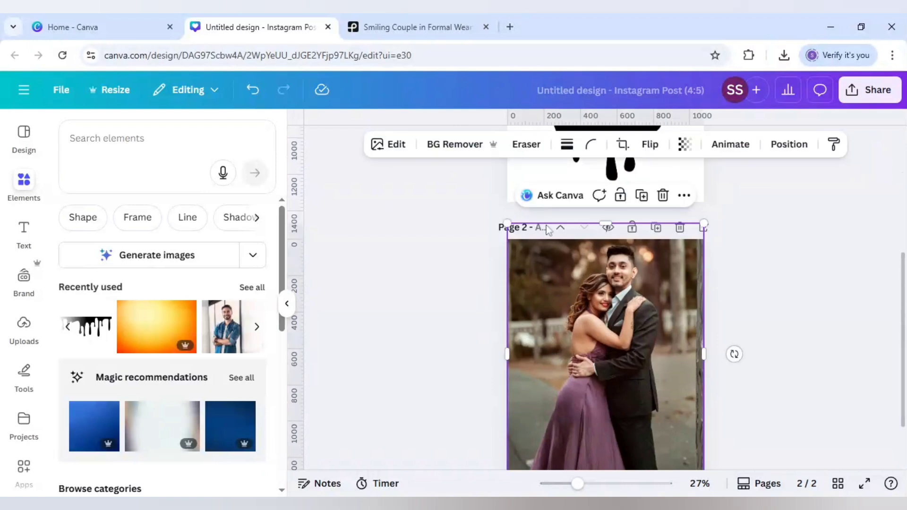
left_click(450, 147)
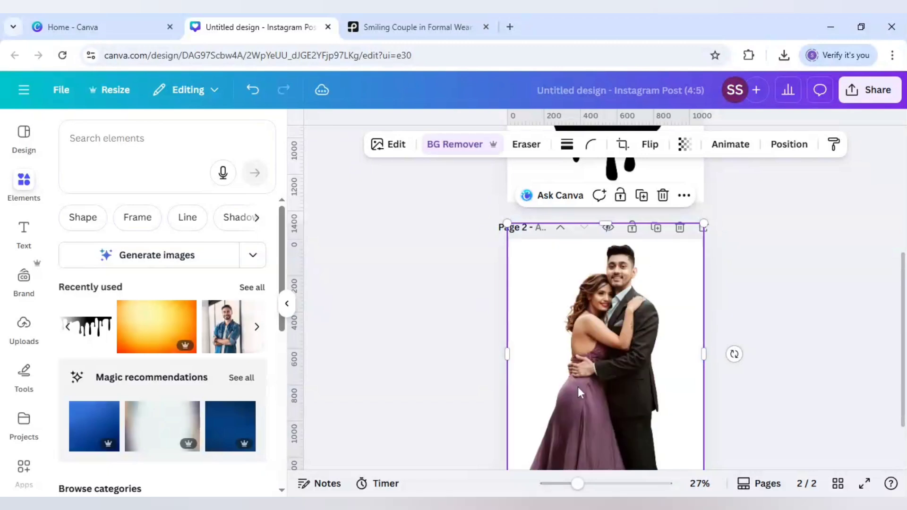
Paste the blue gradient onto page 2, set its transparency to 100 and send it to the back behind the couple.
key("ctrl+v")
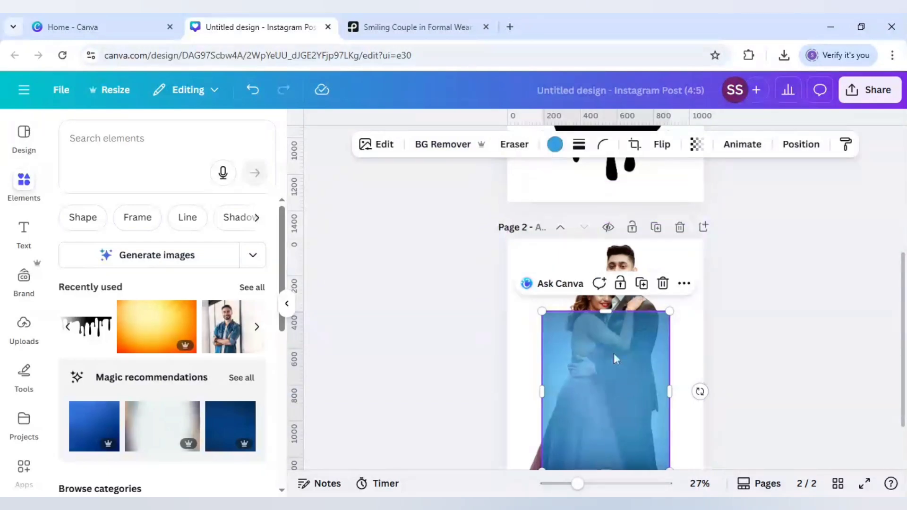
left_click(697, 145)
left_click_drag(702, 197, 733, 198)
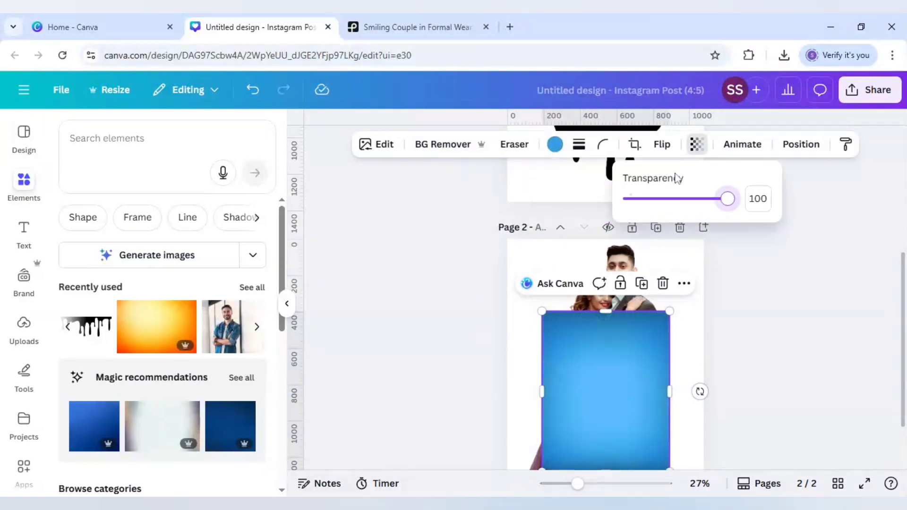
right_click(616, 362)
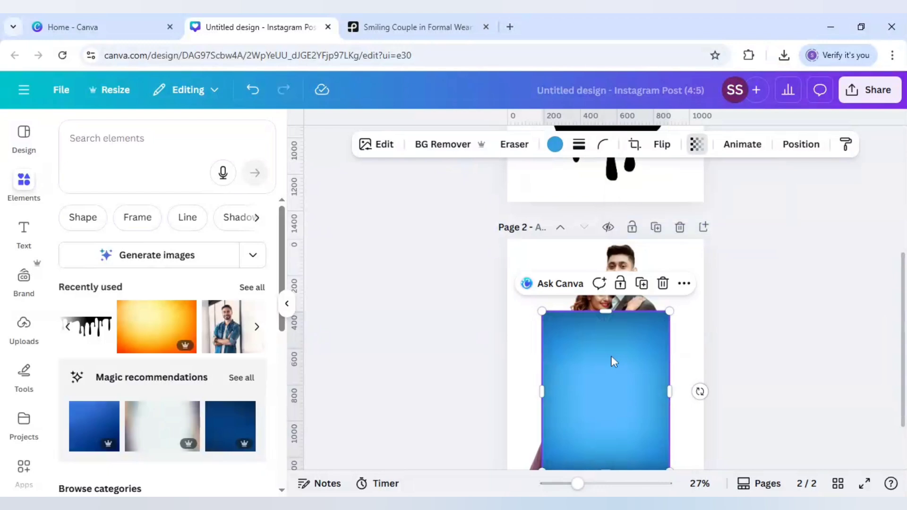
mouse_move(658, 277)
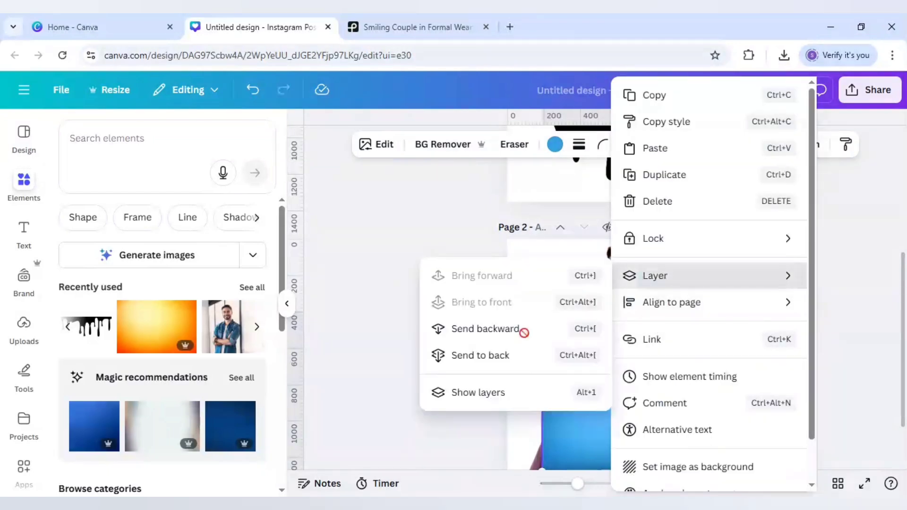
left_click(506, 356)
left_click(417, 354)
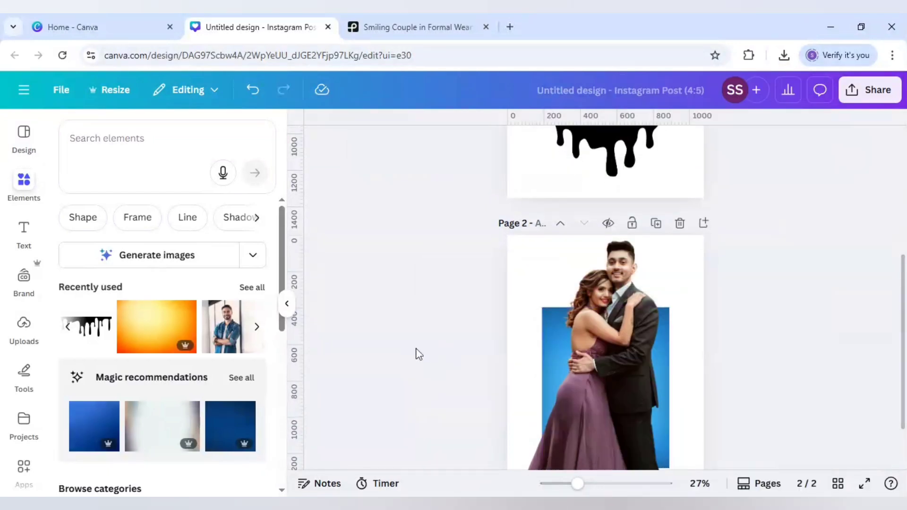
Download the design as a PNG at size 1 (1,080 × 1,350 px).
scroll(419, 354, "down", 2)
scroll(419, 353, "up", 1)
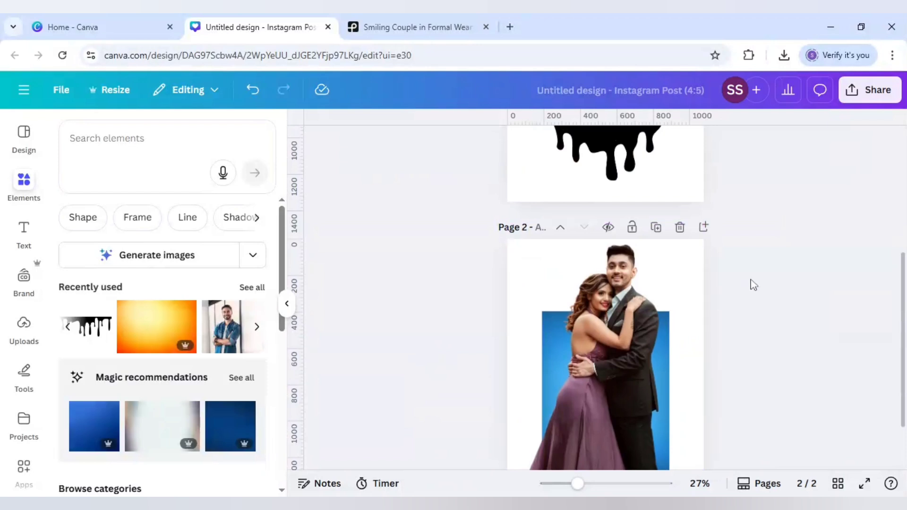
scroll(853, 197, "down", 1)
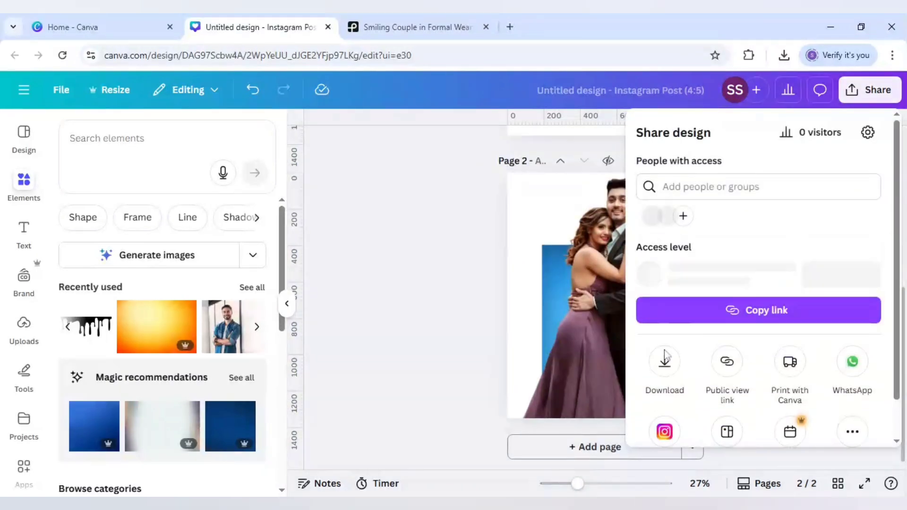
left_click(665, 365)
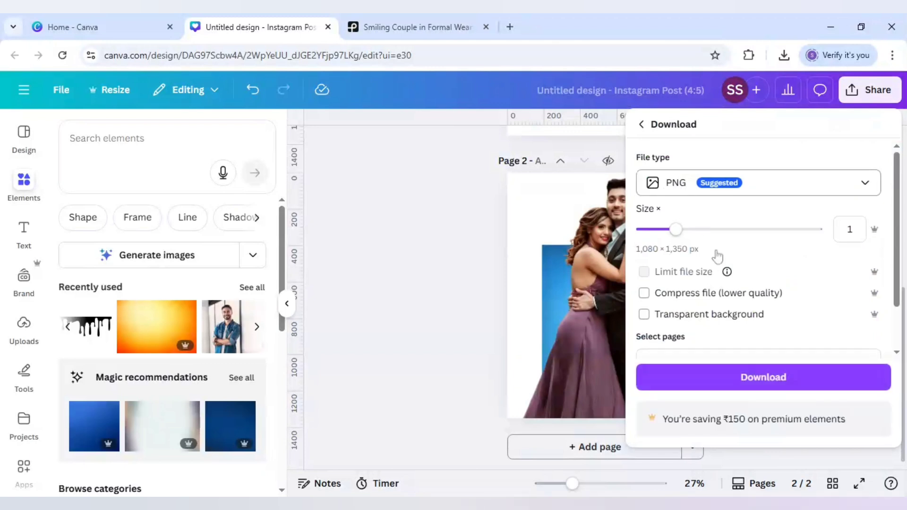
left_click(759, 382)
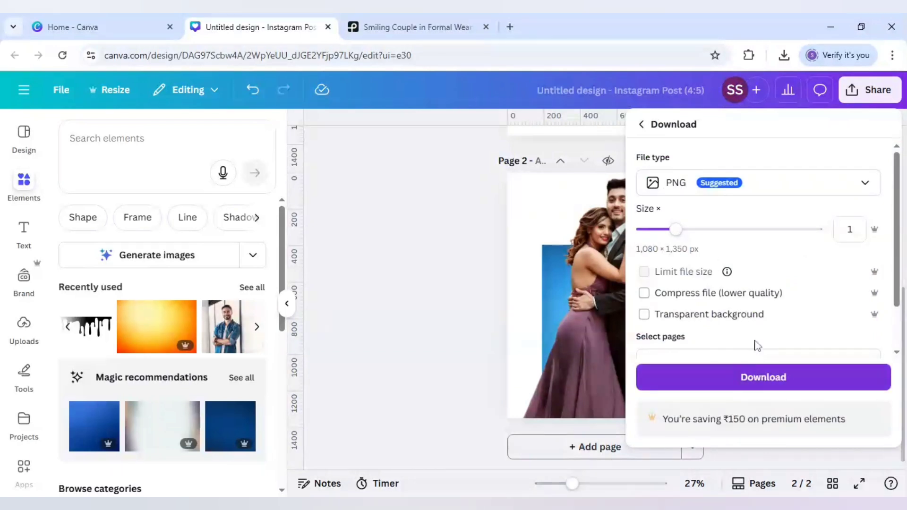
Add a third page and paste the image of the dripping circle with its white arc onto it.
left_click(675, 453)
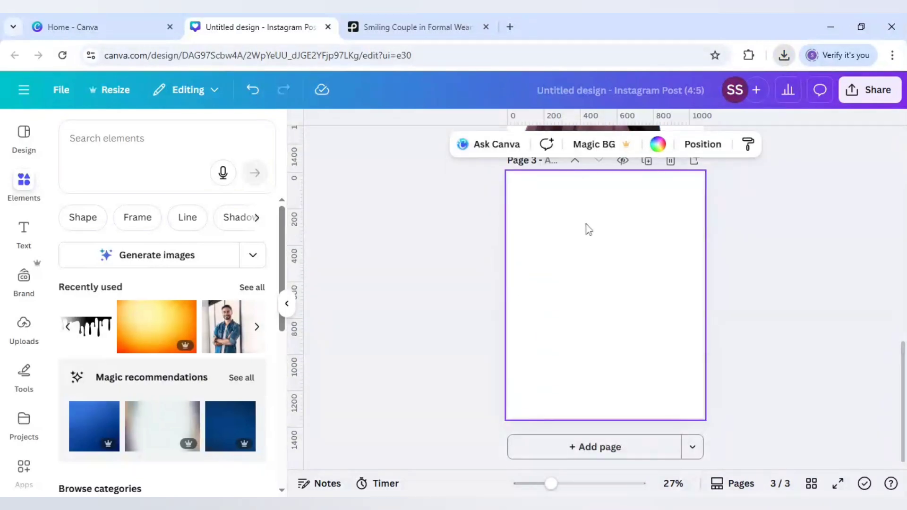
key("ctrl+v")
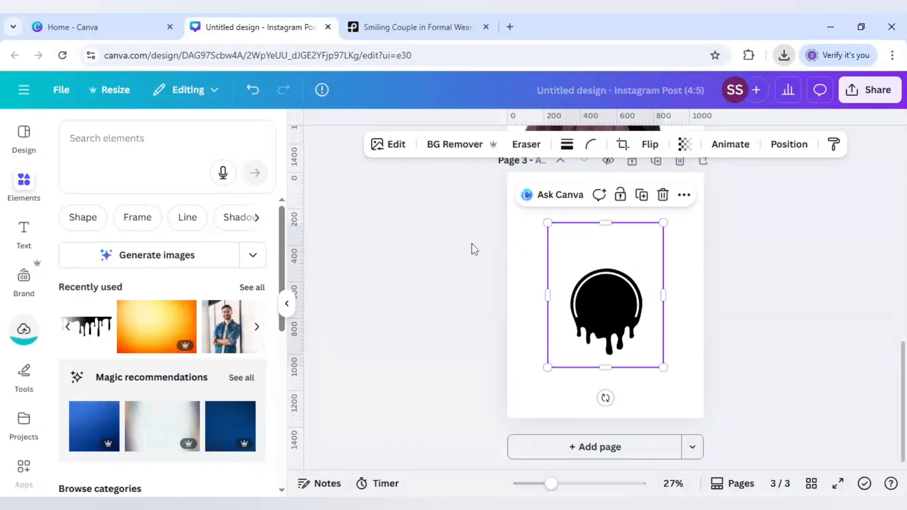
Add the couple-on-blue-gradient image to page 3 and separate it from the dripping circle, couple at the page's upper right and circle at the lower left.
left_click(474, 249)
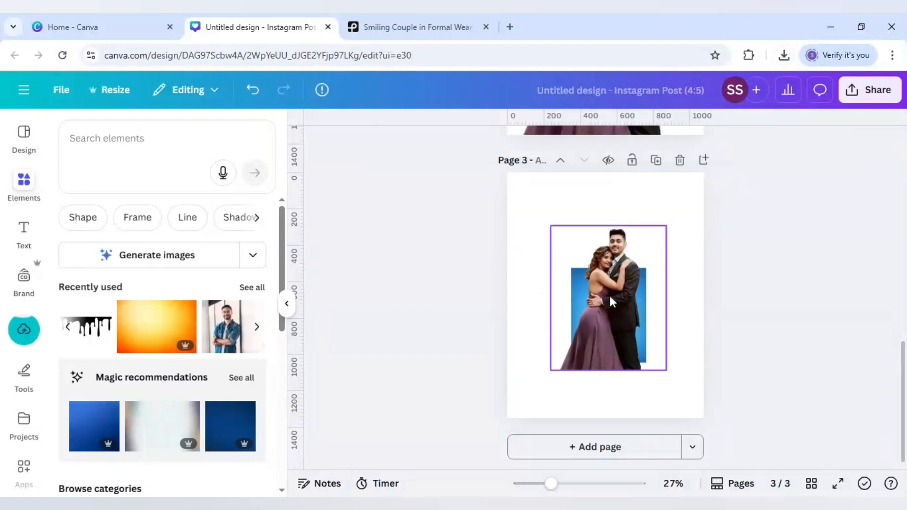
left_click(610, 297)
left_click_drag(610, 297, 659, 239)
left_click(586, 331)
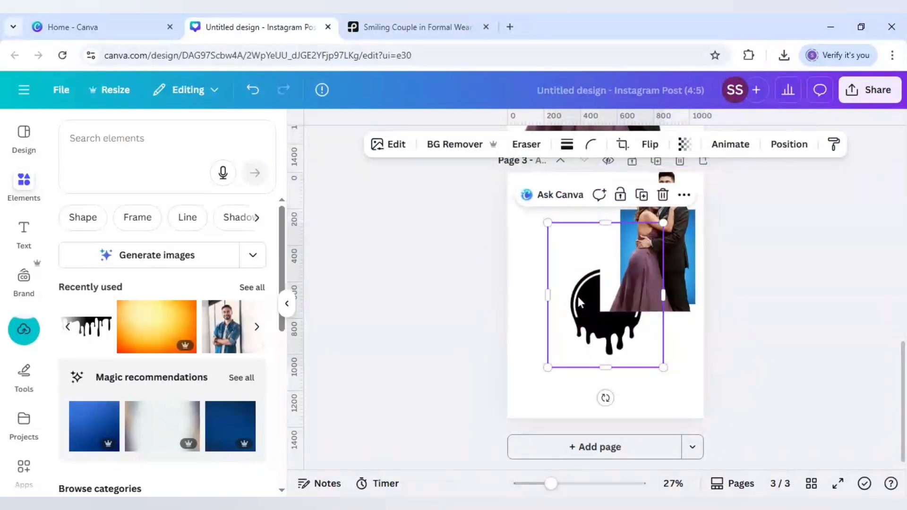
left_click_drag(585, 331, 553, 377)
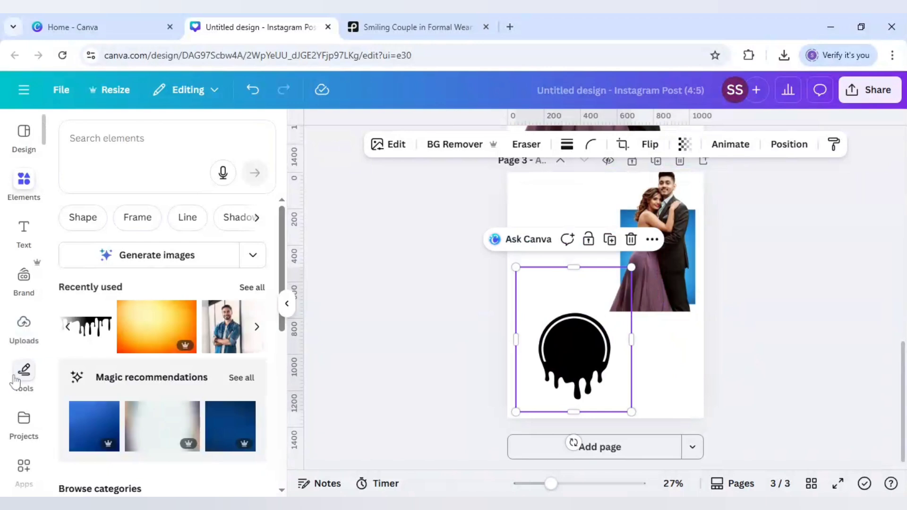
Search the apps for "blend" and open the Blend Image app.
scroll(23, 374, "down", 2)
left_click(23, 401)
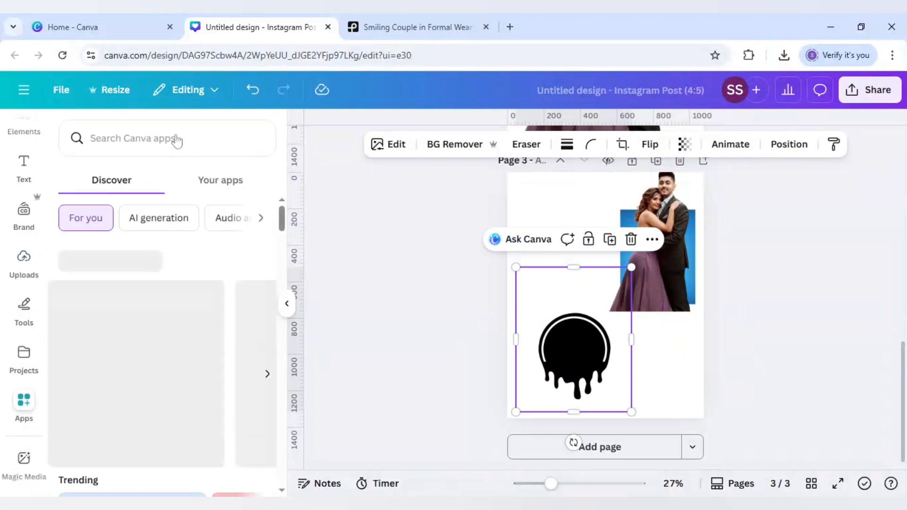
type("blend")
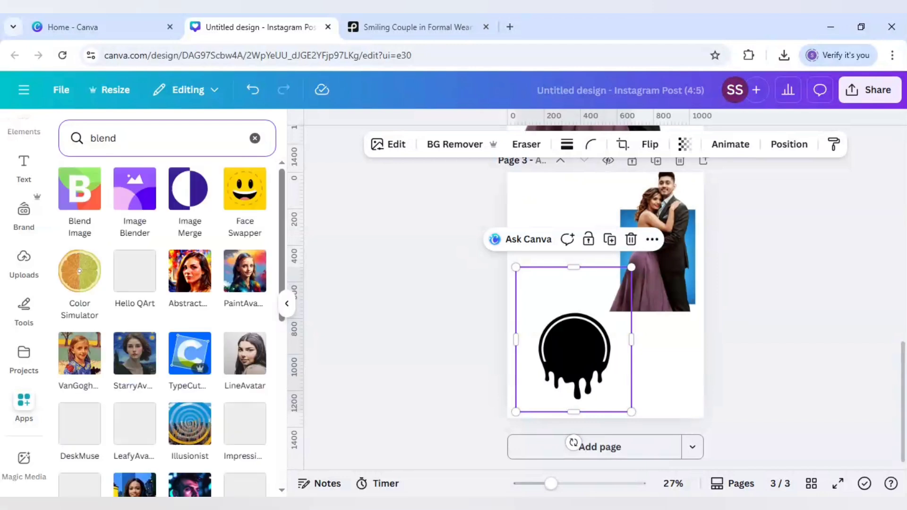
left_click(85, 204)
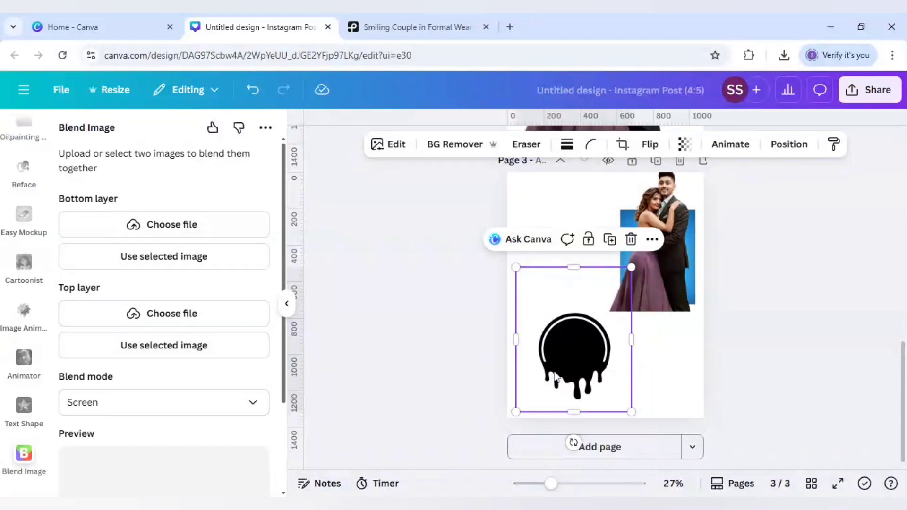
Use the dripping circle as the blend's bottom layer and the couple-on-blue image as its top layer.
left_click(164, 256)
left_click(686, 252)
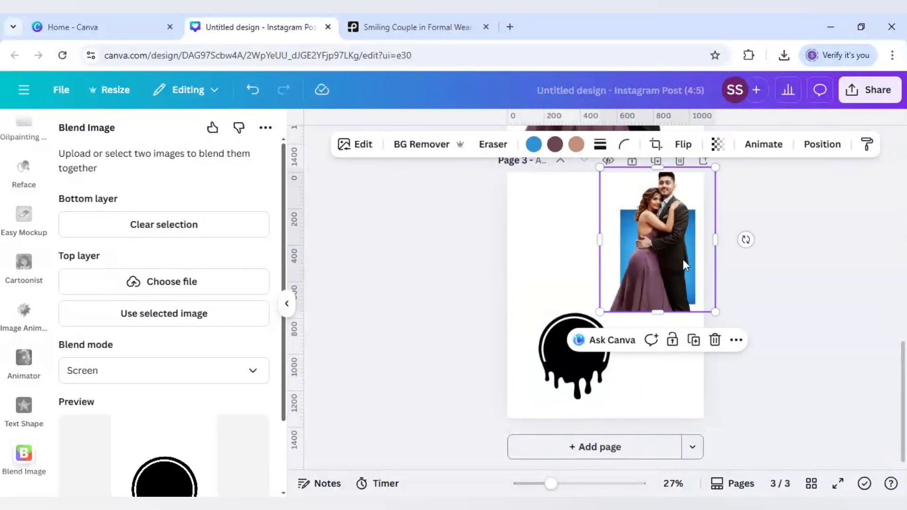
left_click(182, 318)
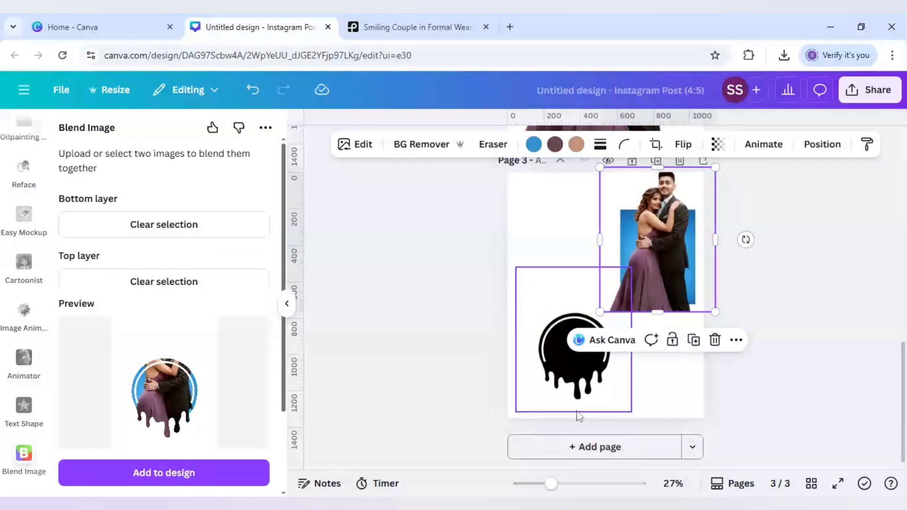
Add a fourth page, insert the blended image on it and enlarge it to fill the whole page.
left_click(605, 454)
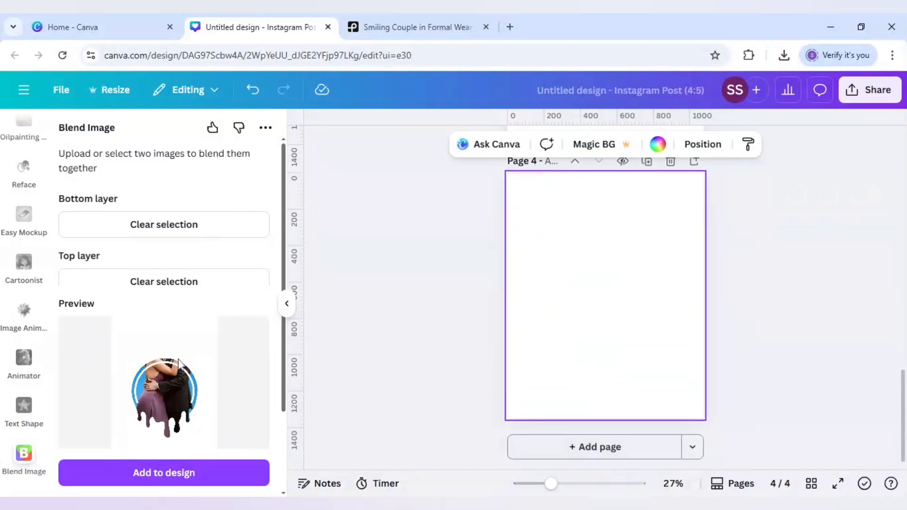
left_click(178, 471)
left_click_drag(601, 312, 542, 234)
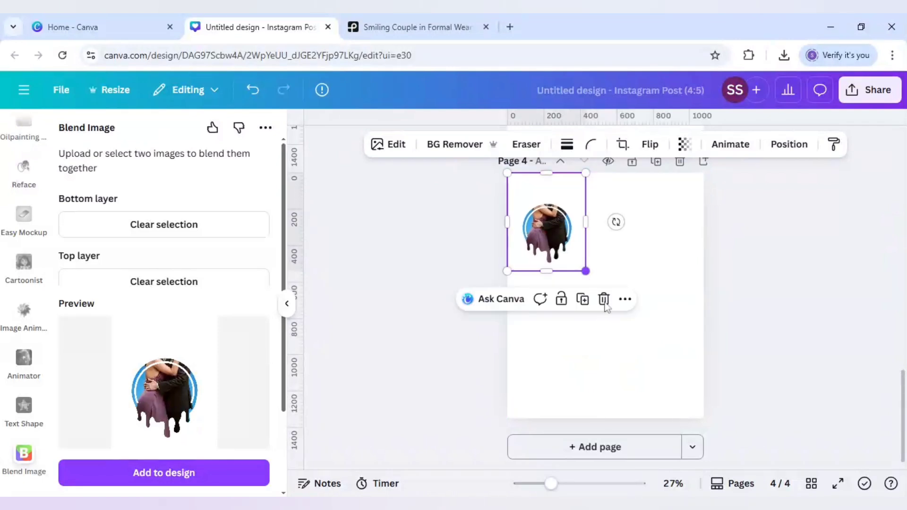
left_click_drag(586, 271, 704, 420)
left_click(762, 365)
Copy the cut-out couple from page 2 and paste it onto page 4 over the blended dripping circle.
scroll(762, 365, "up", 10)
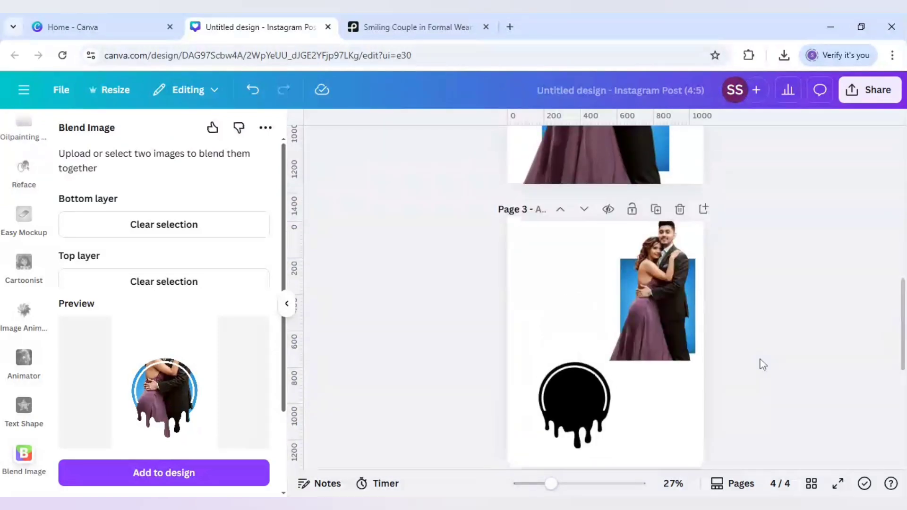
scroll(593, 280, "up", 2)
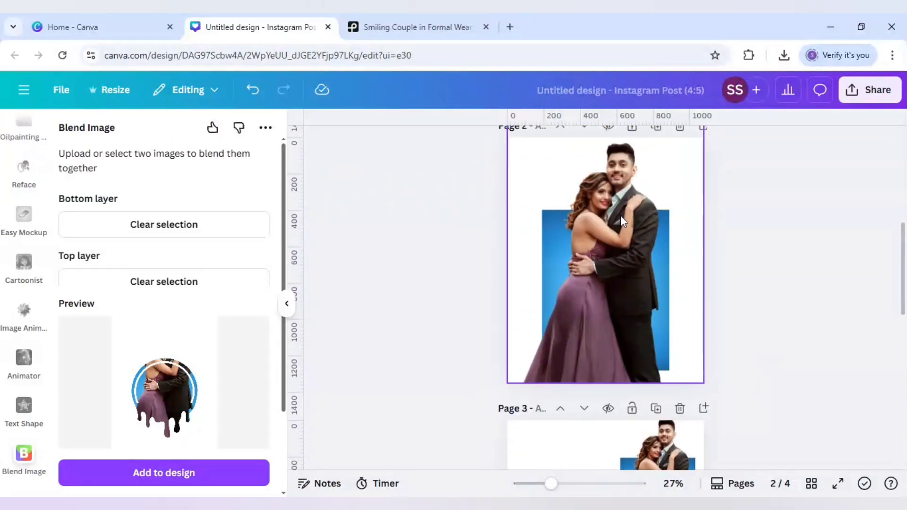
left_click(628, 239)
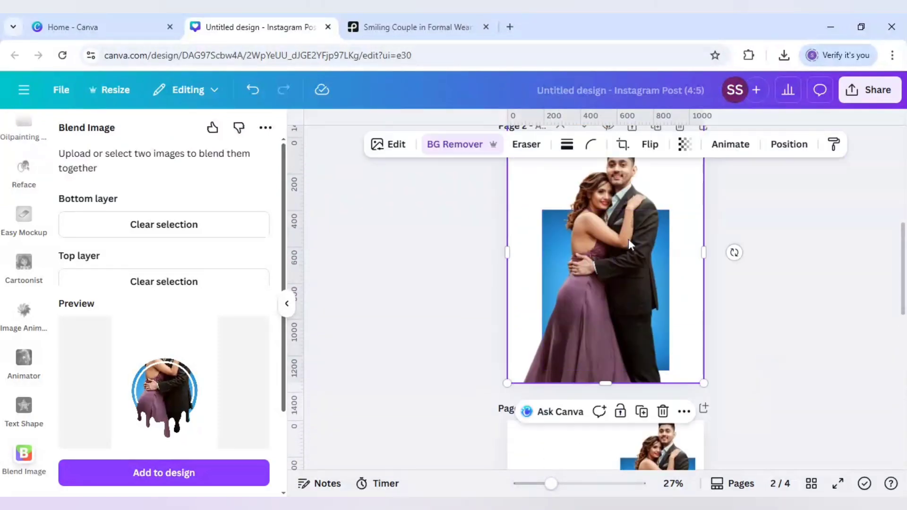
left_click(444, 278)
scroll(446, 279, "down", 5)
scroll(447, 279, "down", 5)
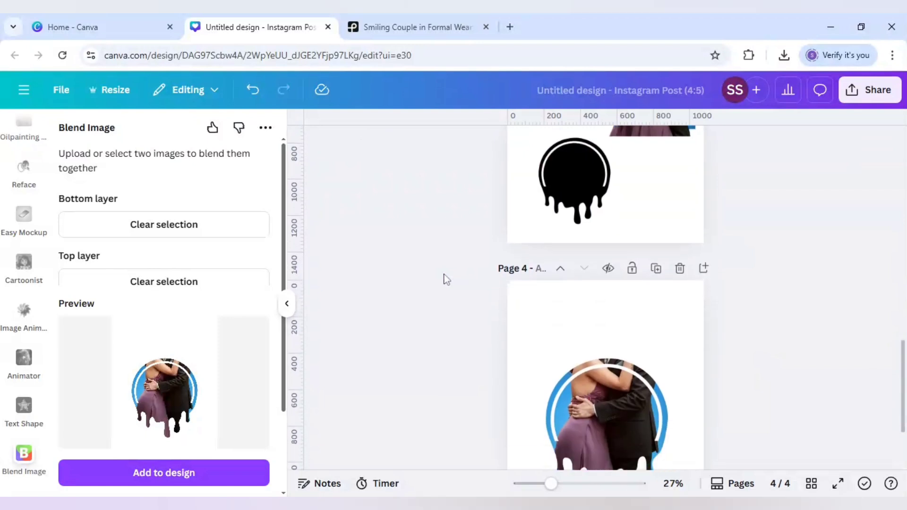
left_click(574, 312)
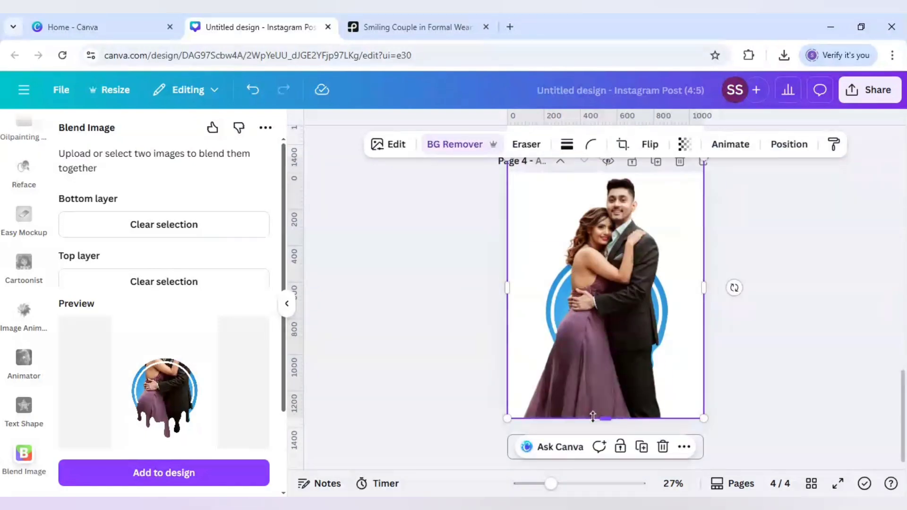
Crop the pasted couple from the bottom to a height of about 993 px so the blended drips show below.
left_click_drag(594, 417, 587, 336)
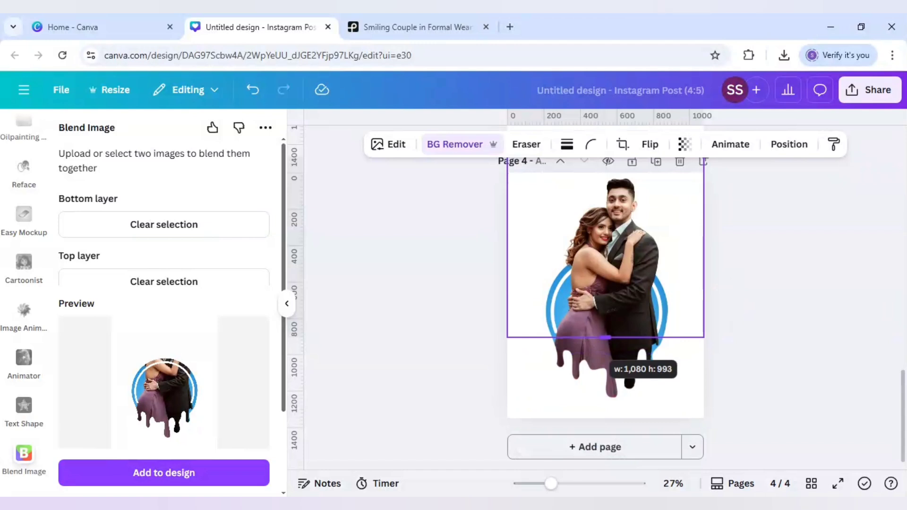
left_click_drag(587, 337, 588, 337)
left_click(756, 326)
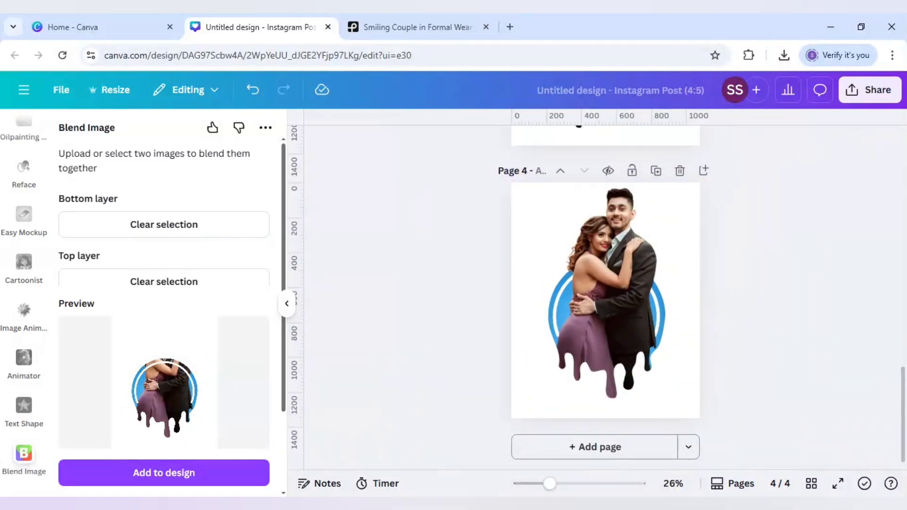